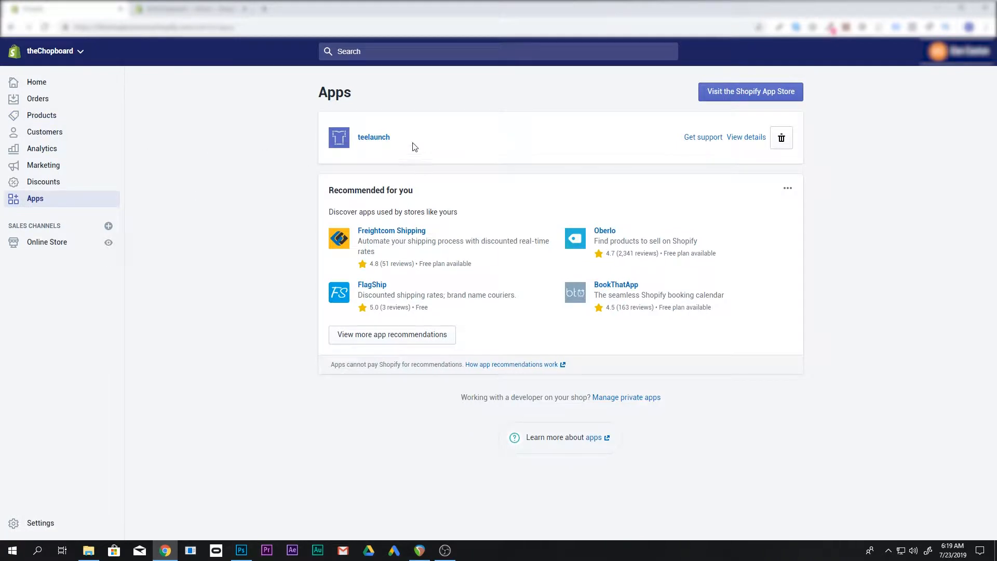
Open The Chop Block - Cutting Board product and review its details.
left_click(56, 119)
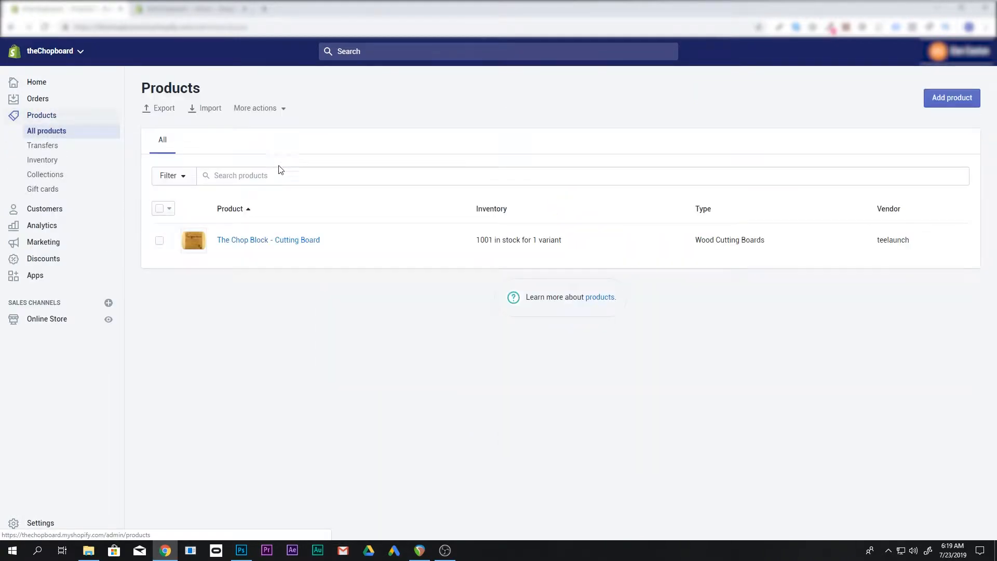
left_click(268, 242)
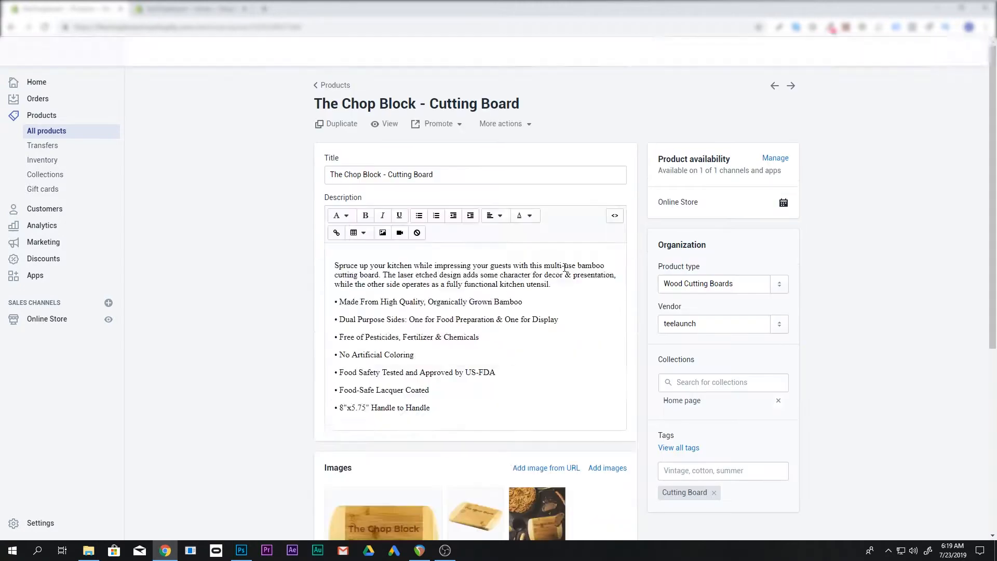
scroll(391, 415, "down", 3)
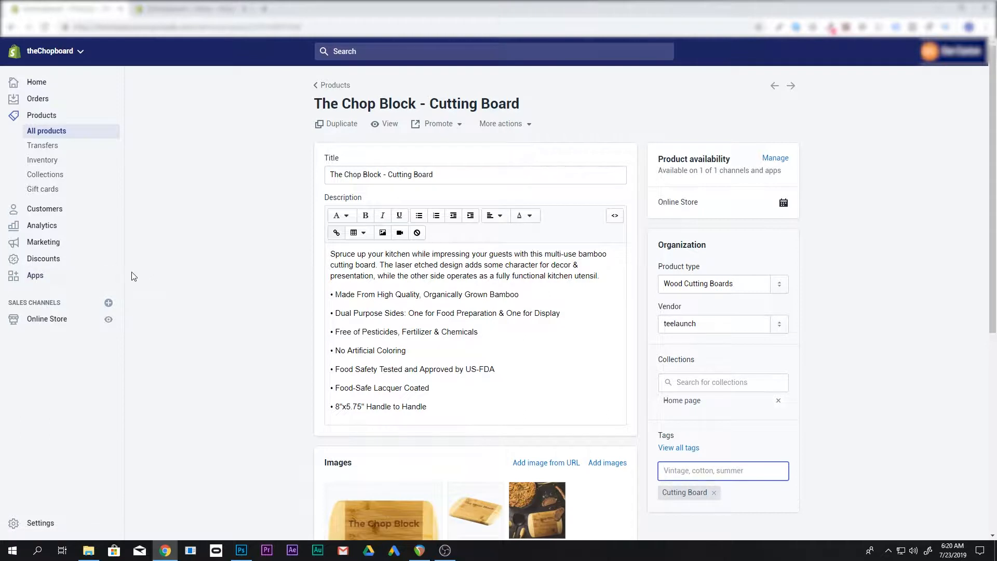
Search the Shopify App Store for "google feed" and open the Google Shopping Feed app by Simprosys InfoMedia.
left_click(59, 281)
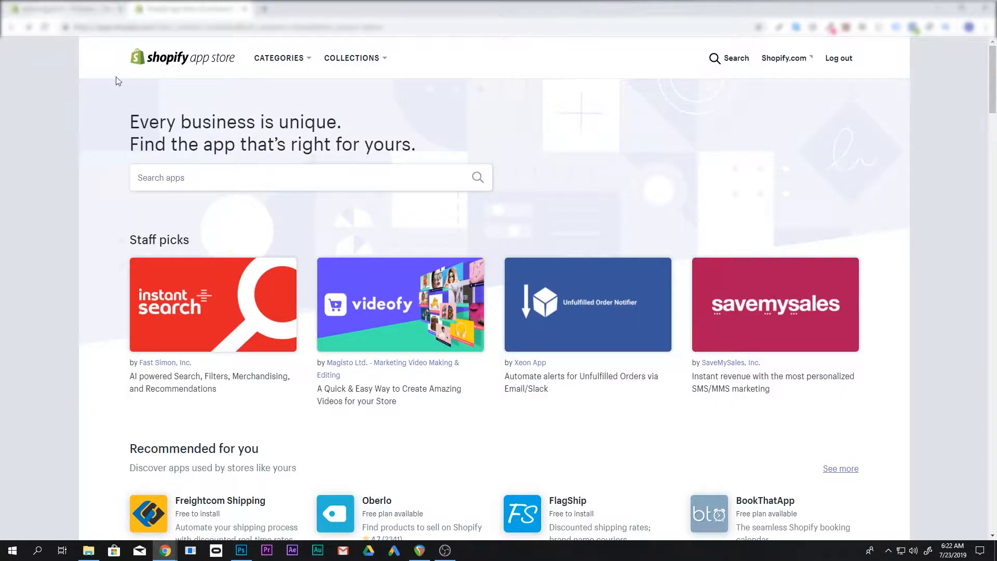
left_click(191, 184)
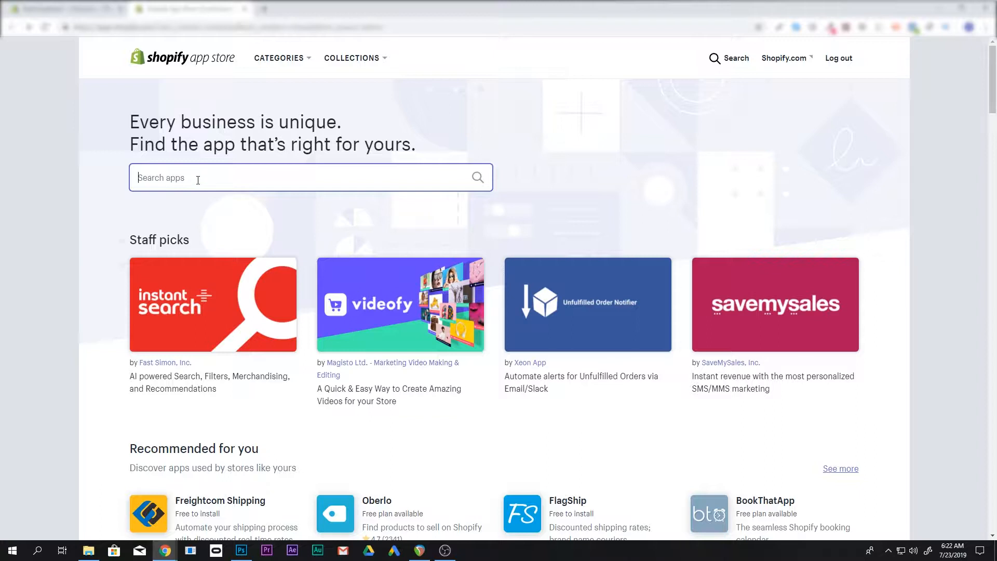
type("google ")
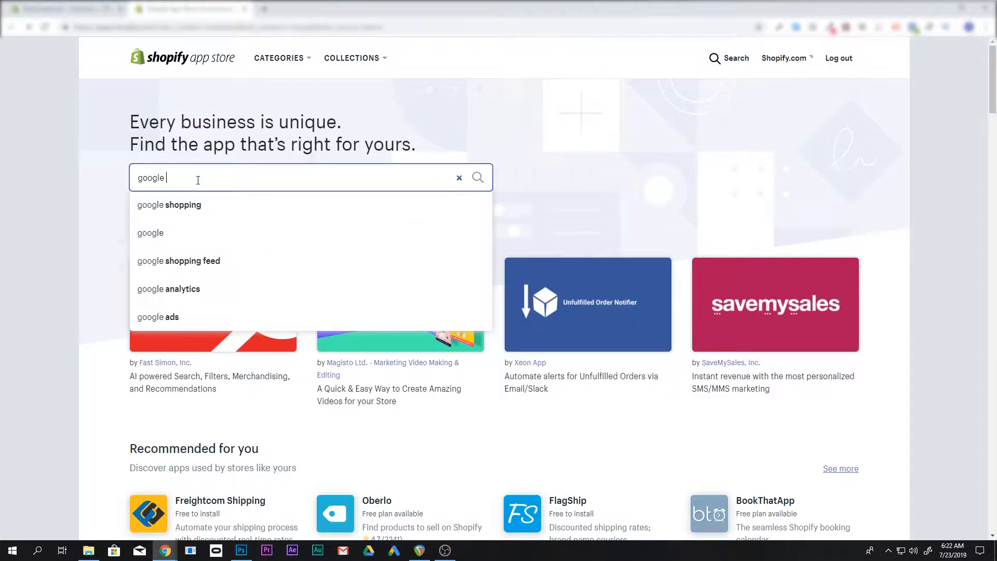
type("s")
key("BackSpace")
type("feed")
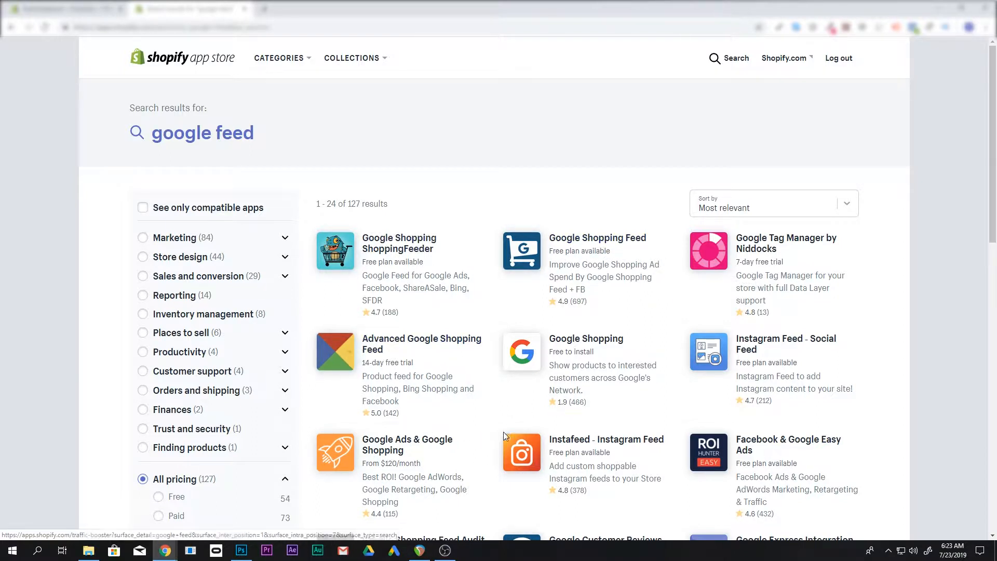
left_click(576, 241)
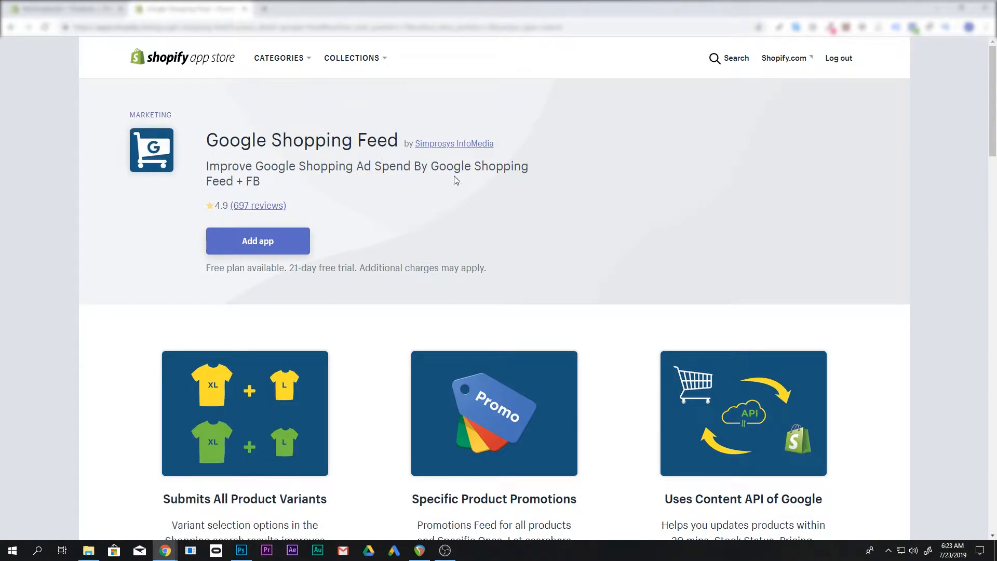
Examine the Google Shopping Feed listing, including its features, description, media gallery and pricing plans.
scroll(302, 201, "down", 10)
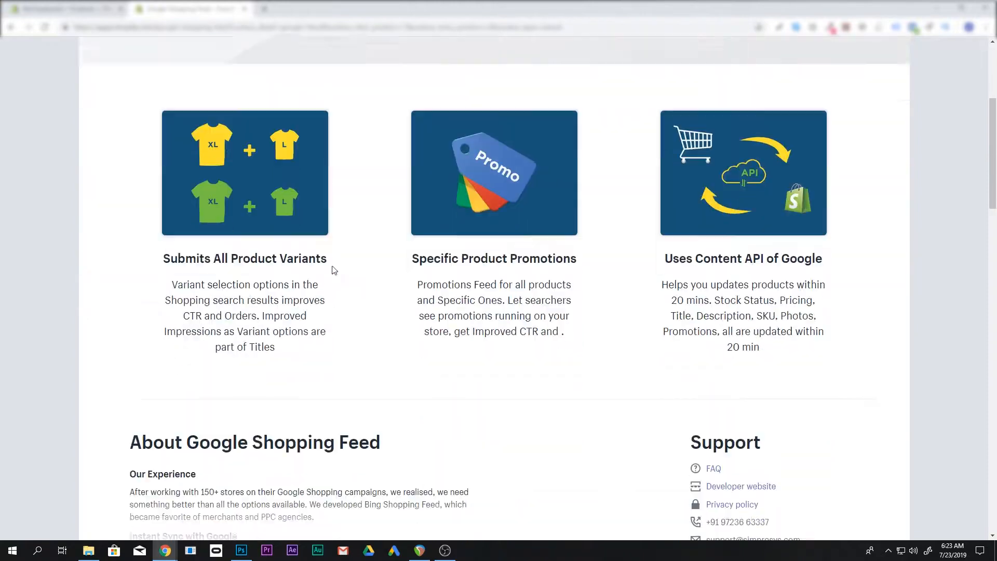
scroll(426, 281, "up", 1)
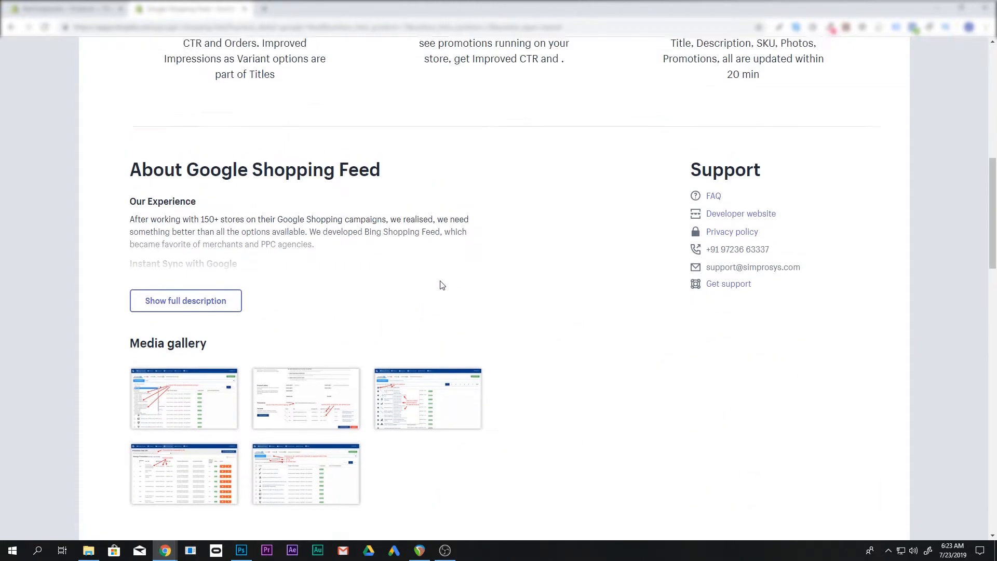
scroll(403, 281, "down", 2)
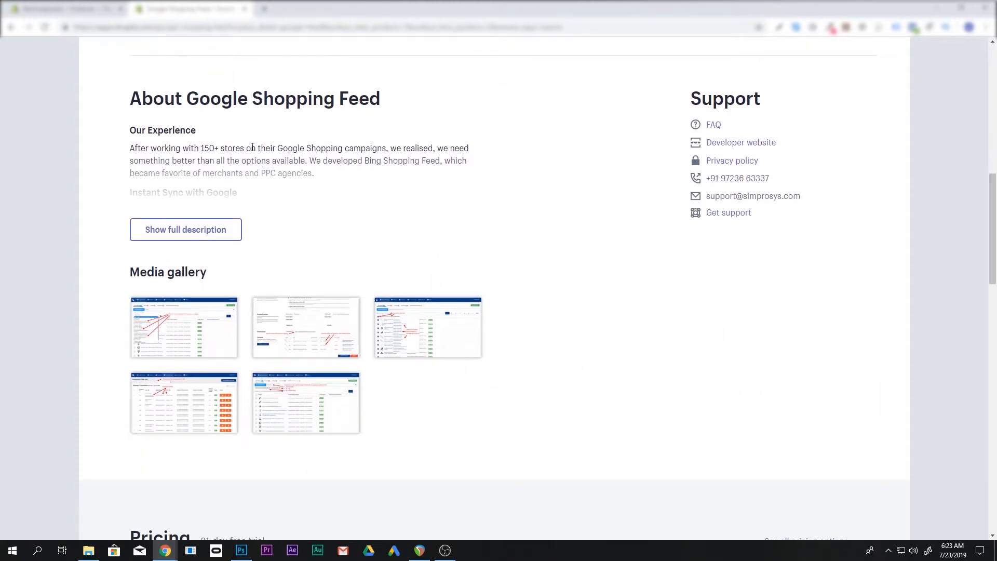
scroll(312, 306, "down", 5)
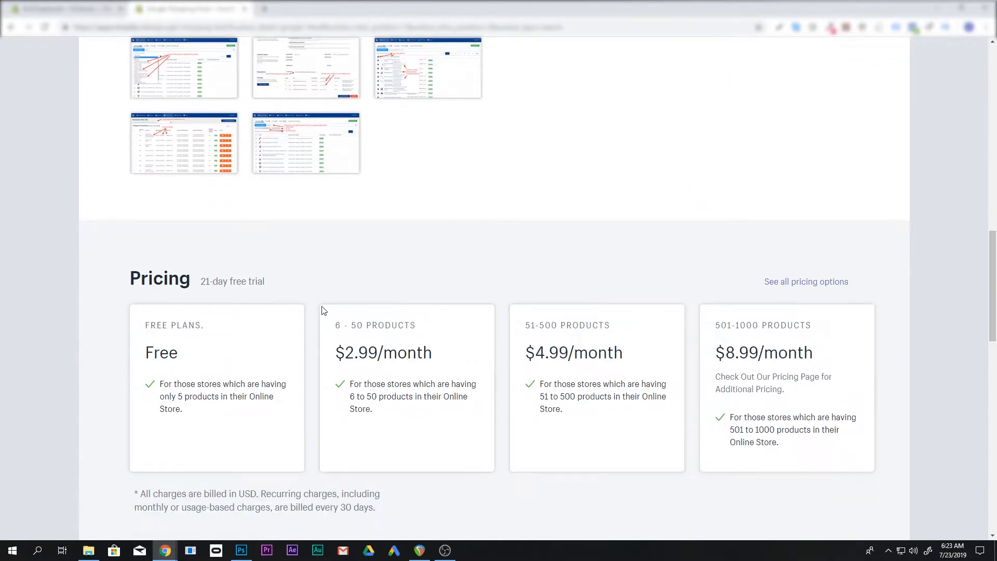
scroll(218, 370, "down", 1)
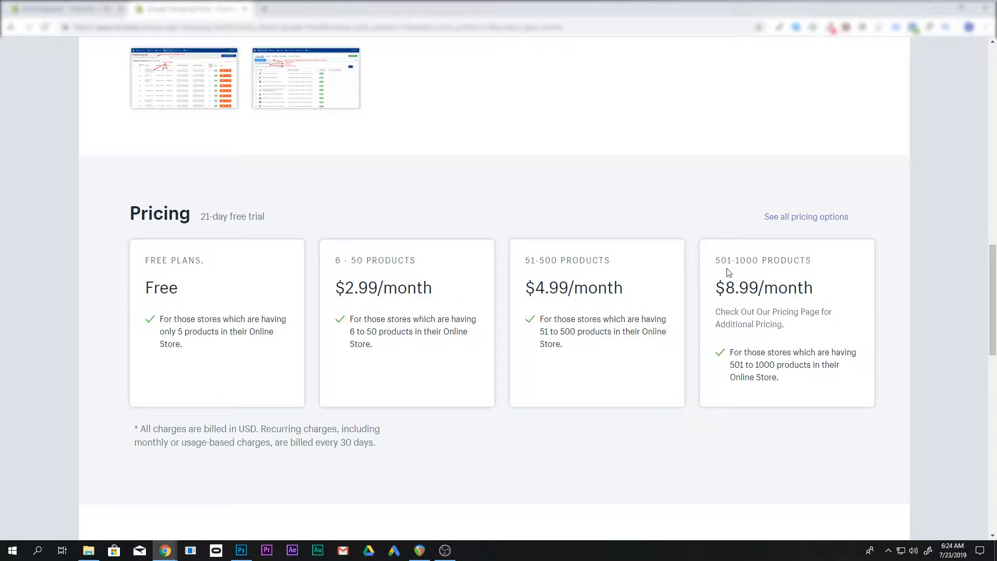
left_click_drag(722, 282, 769, 288)
left_click(770, 288)
scroll(764, 338, "up", 15)
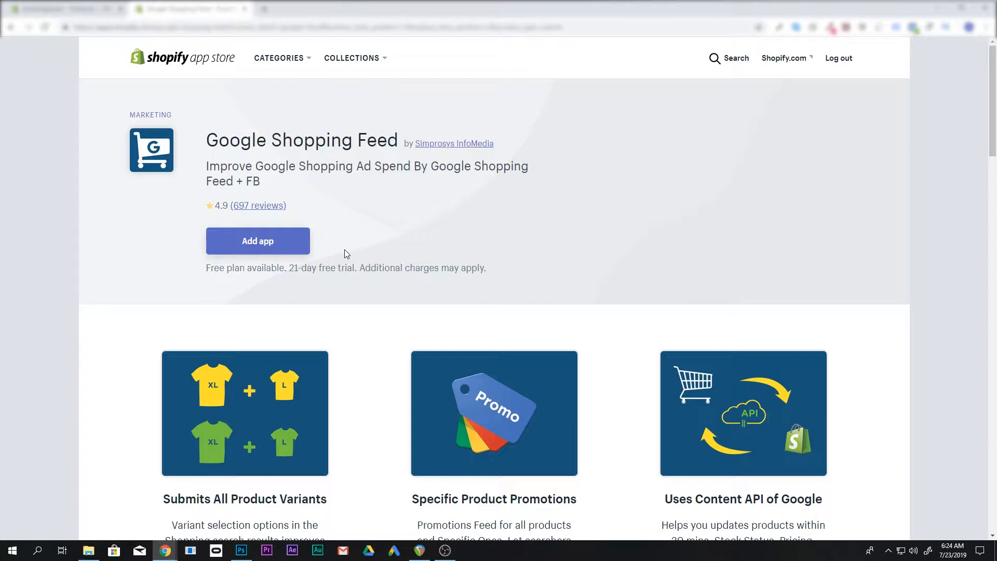
Install the Google Shopping Feed app on the store and grant it access to the Google account.
left_click(241, 243)
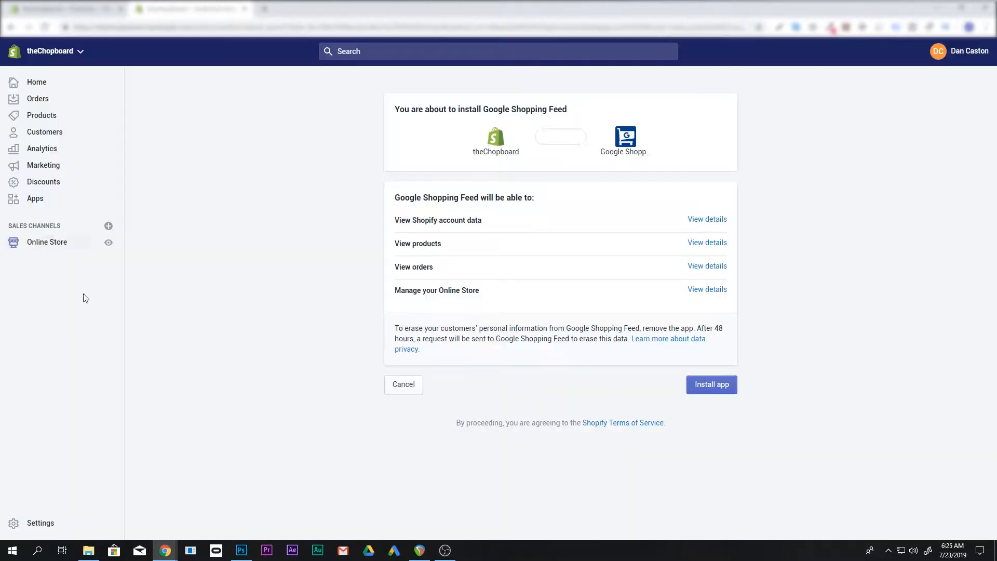
left_click(698, 385)
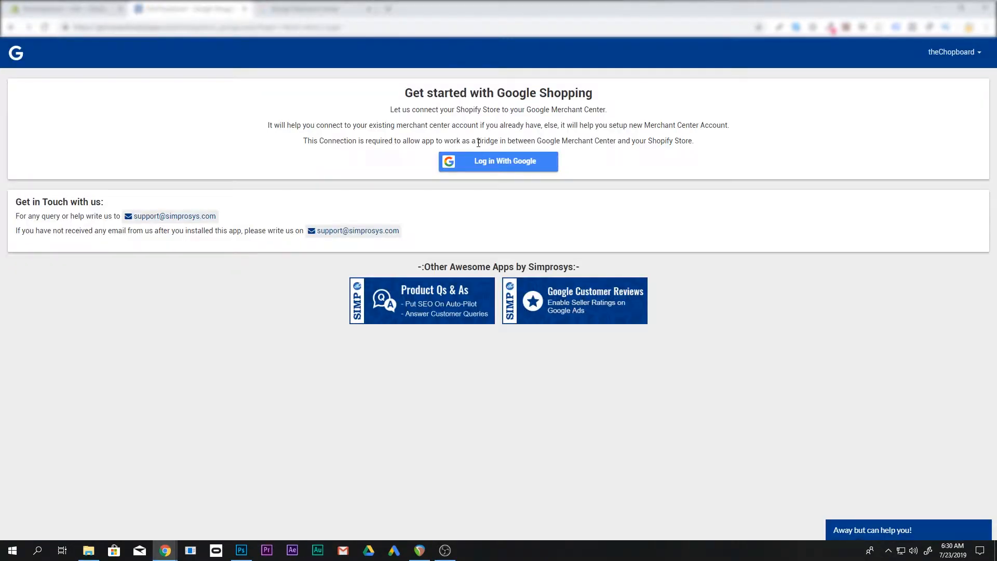
left_click(506, 169)
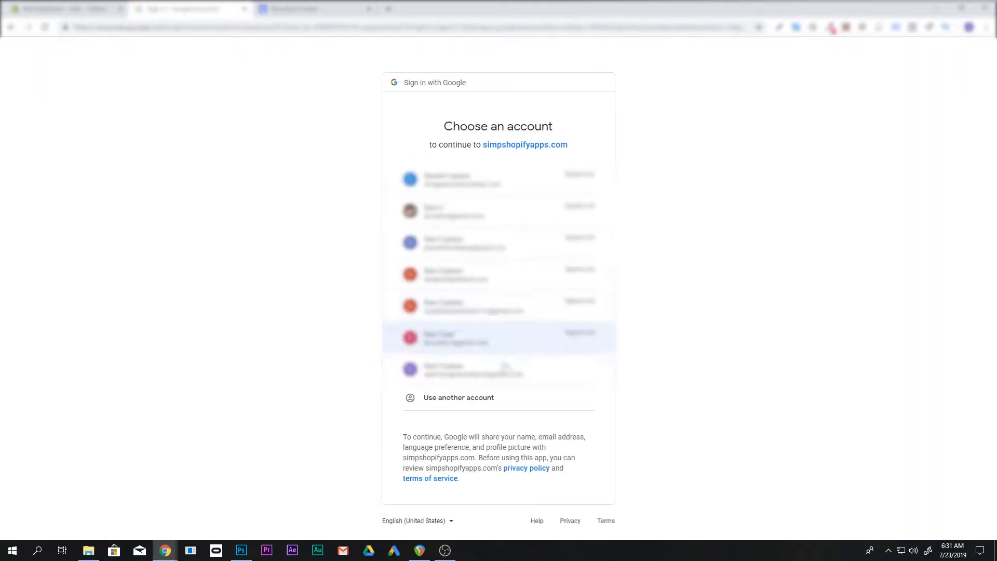
left_click(464, 374)
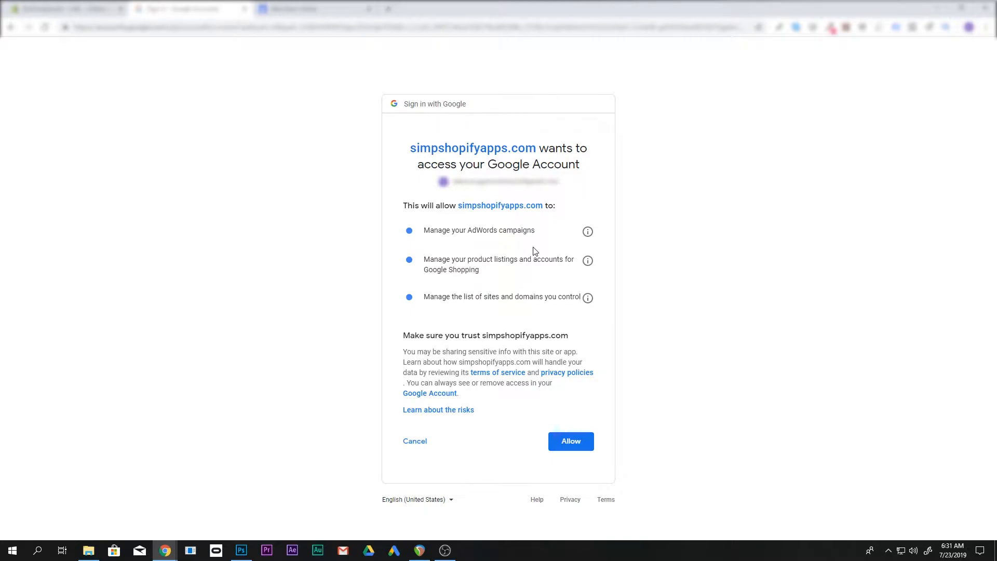
right_click(533, 267)
left_click(750, 290)
left_click(578, 442)
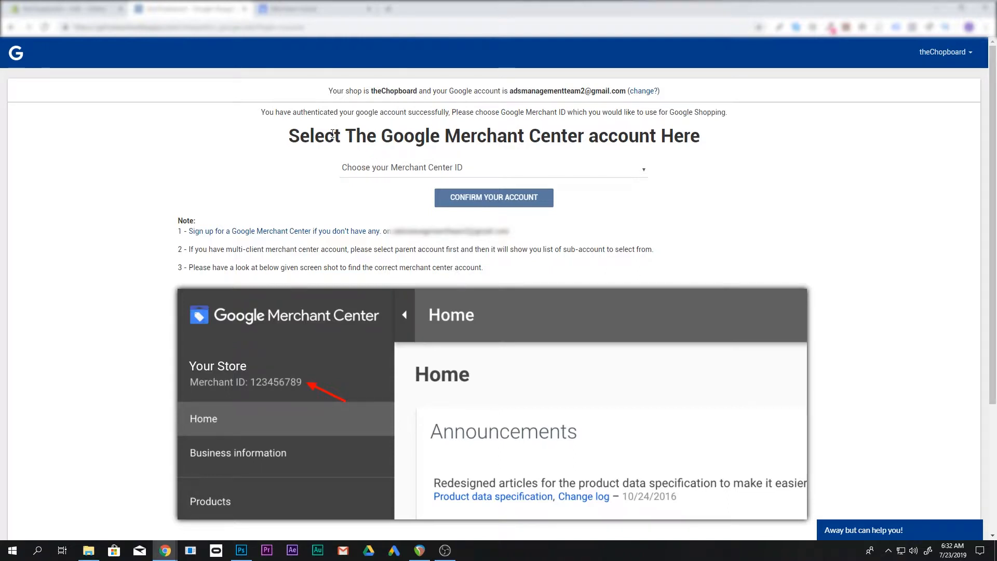
Select the Google account's Merchant Center ID for the shopping feed and confirm the account.
left_click(636, 169)
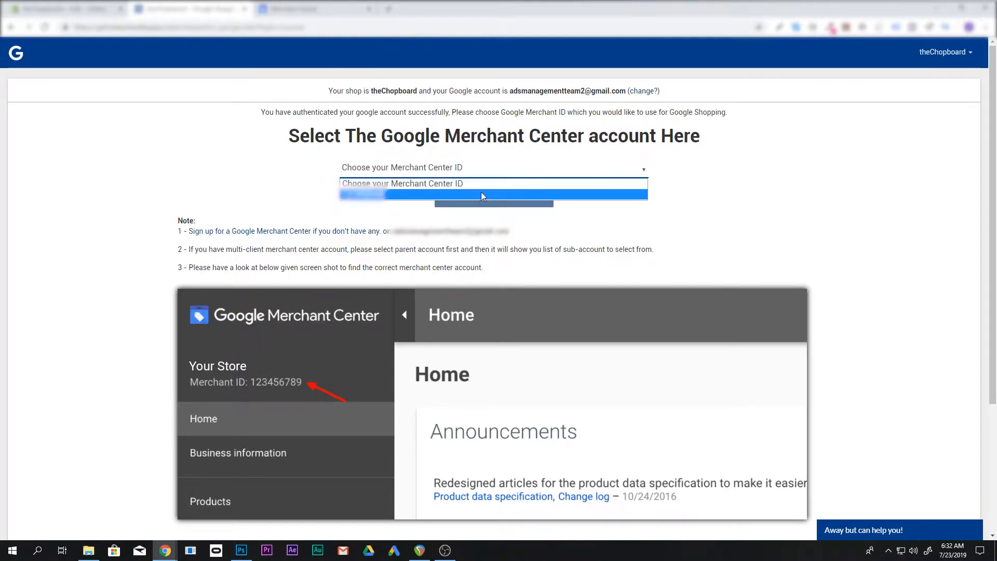
left_click(445, 194)
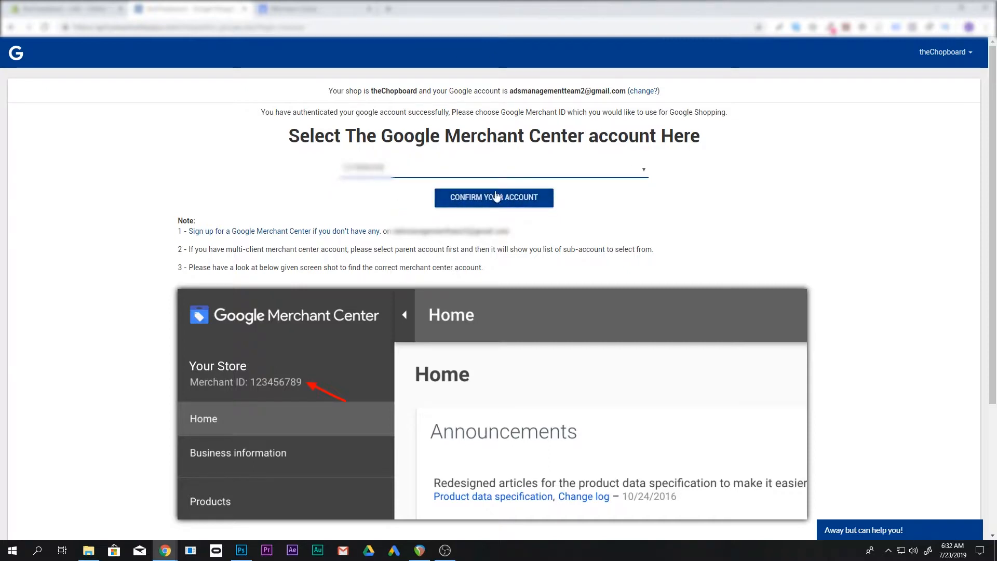
scroll(494, 204, "down", 5)
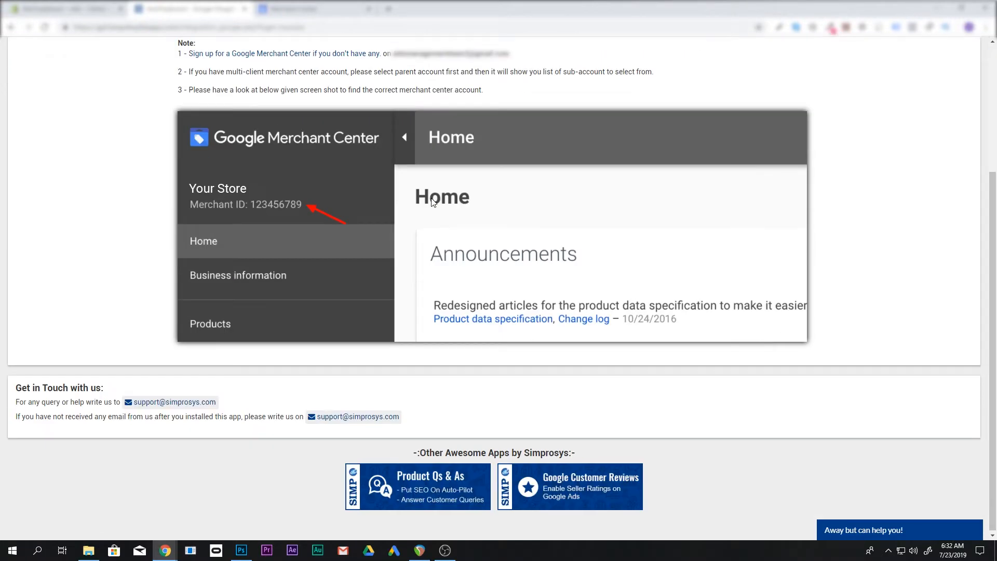
scroll(456, 196, "up", 5)
left_click(525, 205)
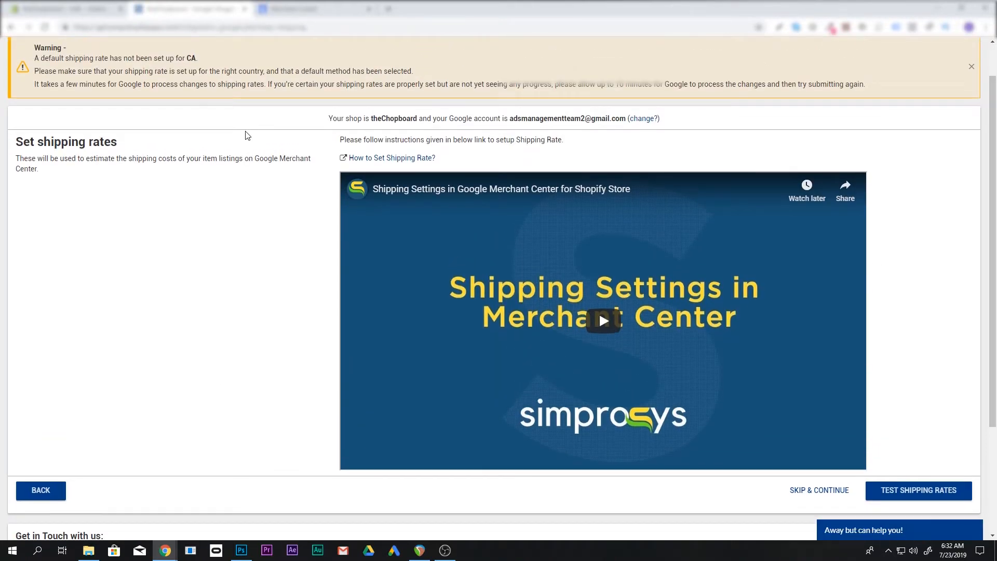
Switch to Google Merchant Center and start a new shipping service named "Free Shipping" with United States as its service area.
scroll(260, 118, "down", 1)
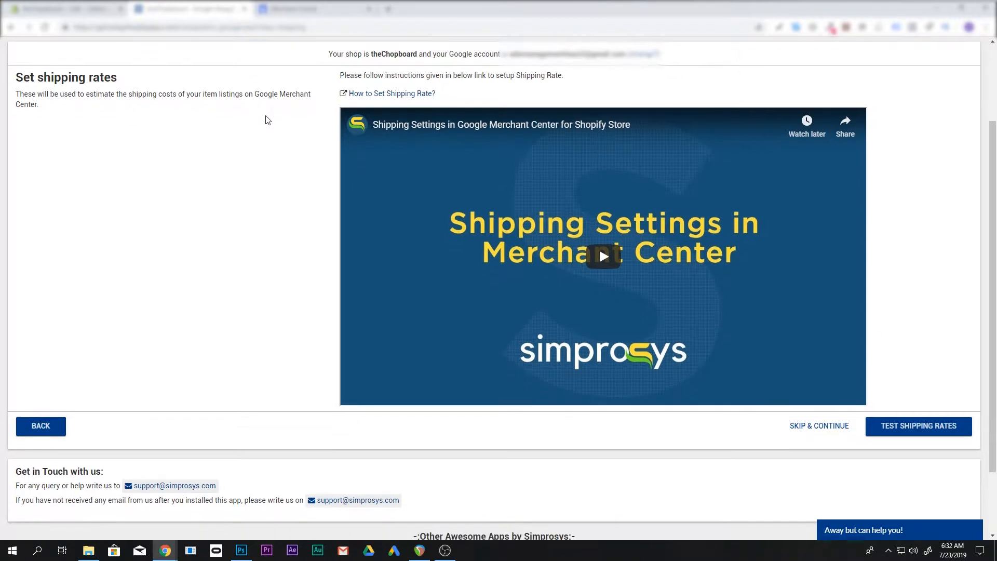
left_click(310, 7)
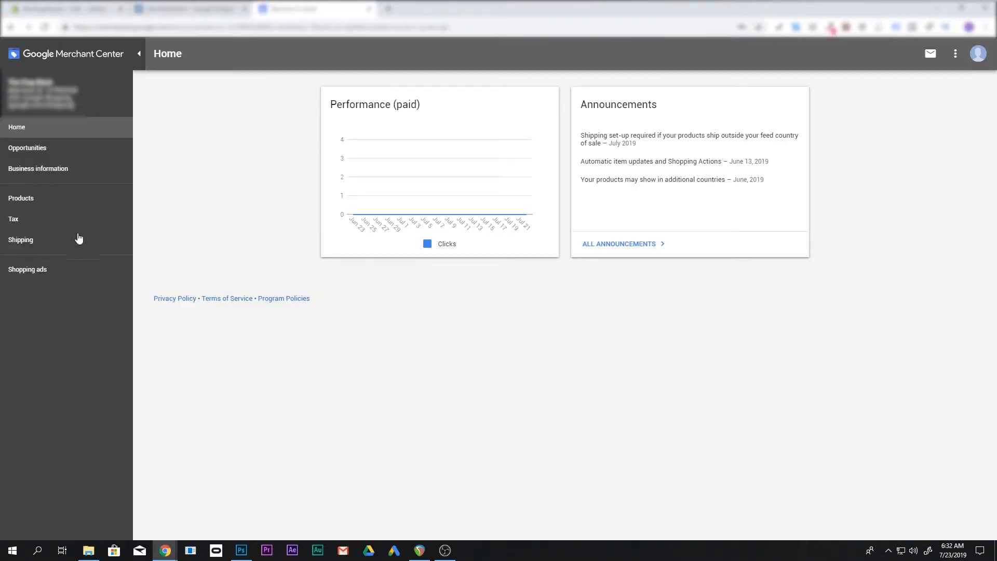
left_click(45, 241)
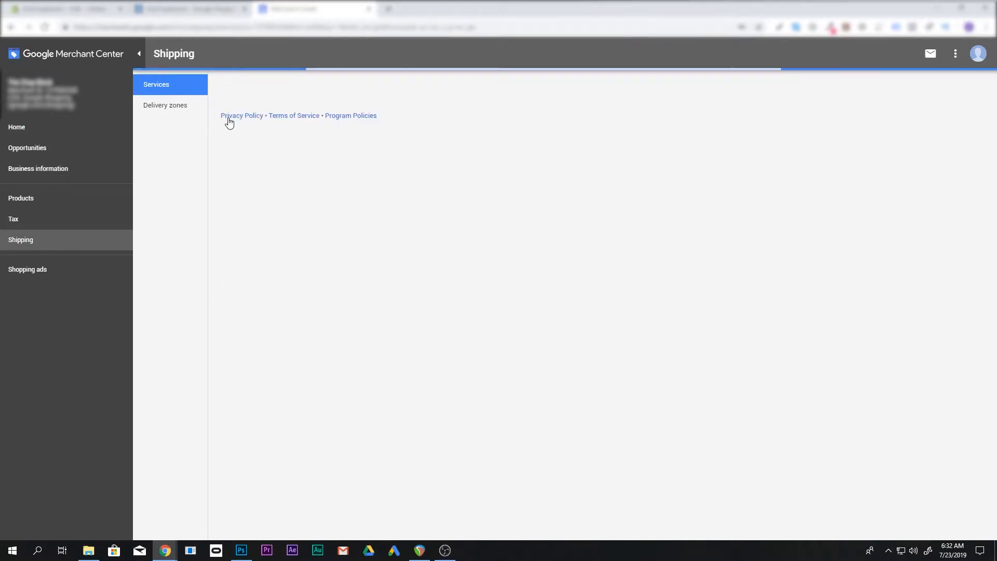
left_click(231, 124)
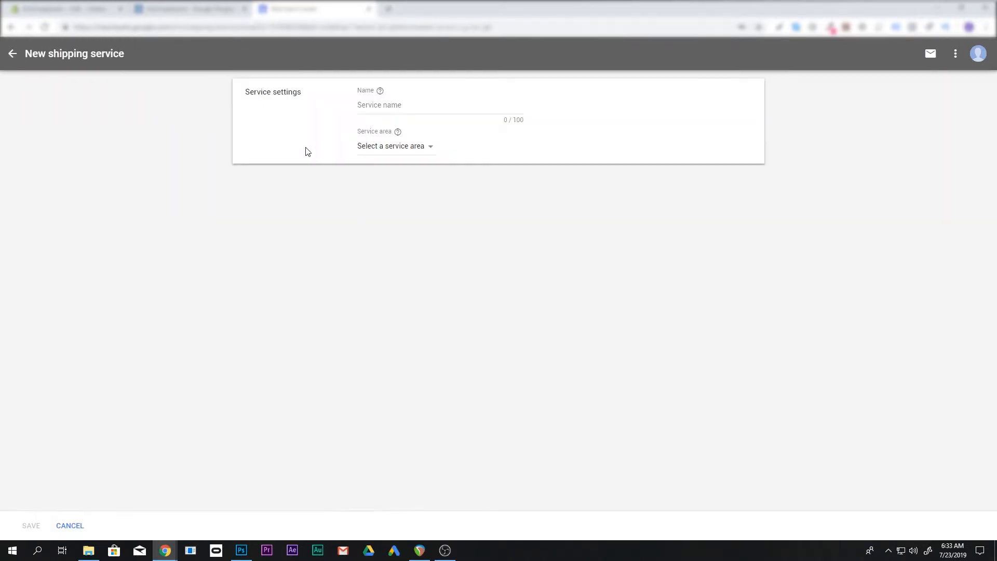
left_click(410, 106)
type("Free Shippin")
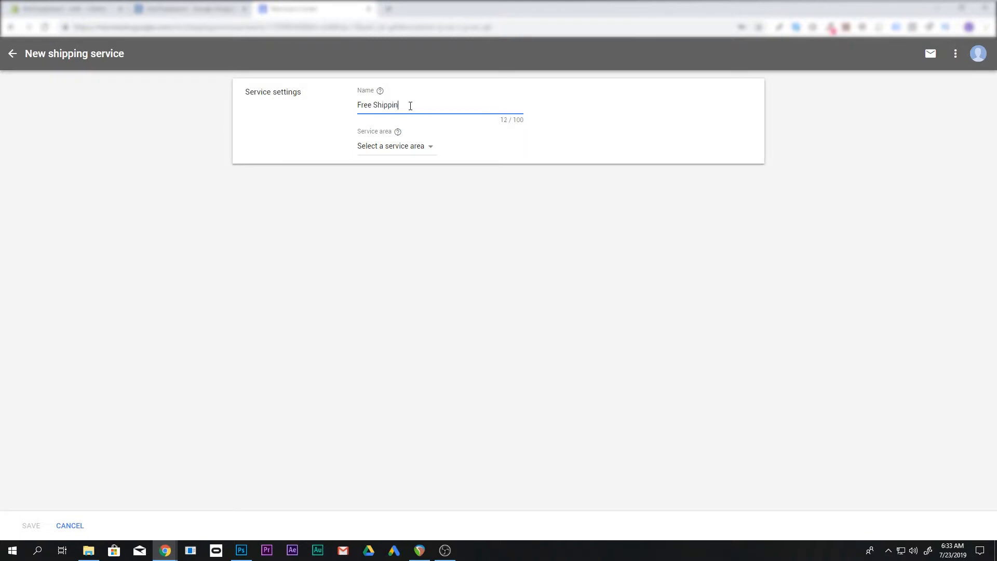
left_click(423, 154)
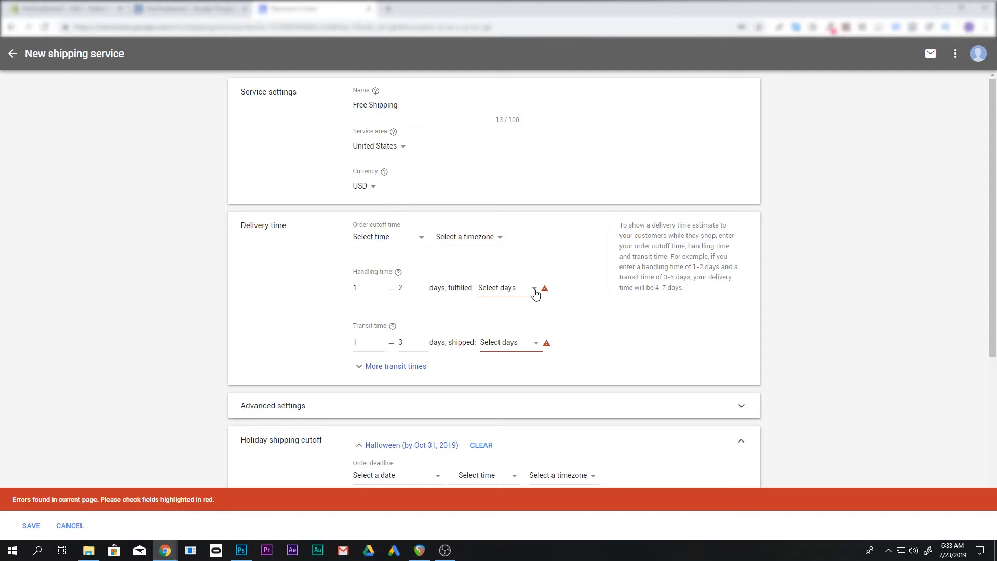
Set the fulfilled days for handling time and the shipped days for transit time both to Mon – Fri.
left_click(531, 290)
left_click(515, 304)
left_click(501, 349)
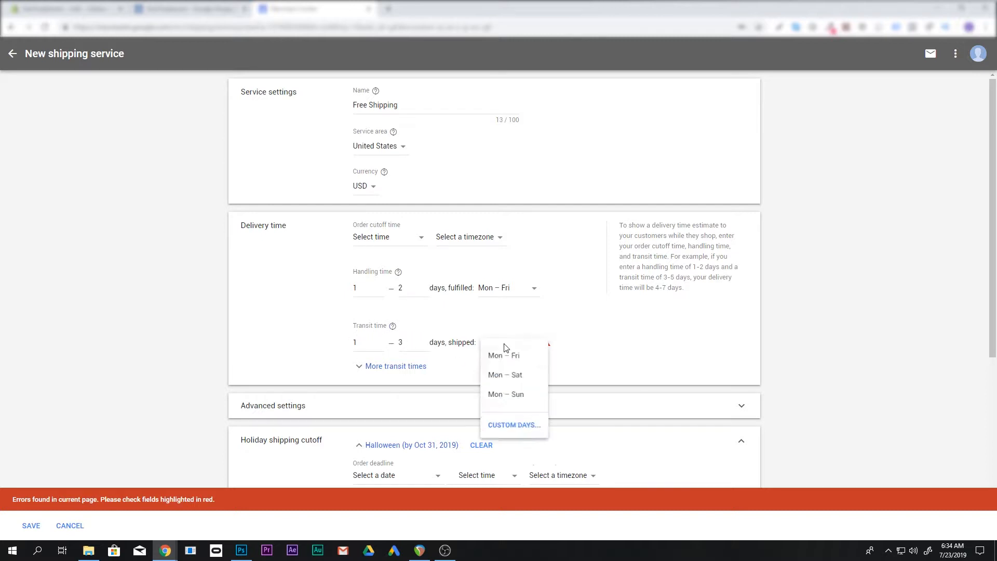
left_click(512, 355)
Add a shipping rate to the service with a single fixed rate of $0.00 for all orders.
scroll(482, 370, "down", 3)
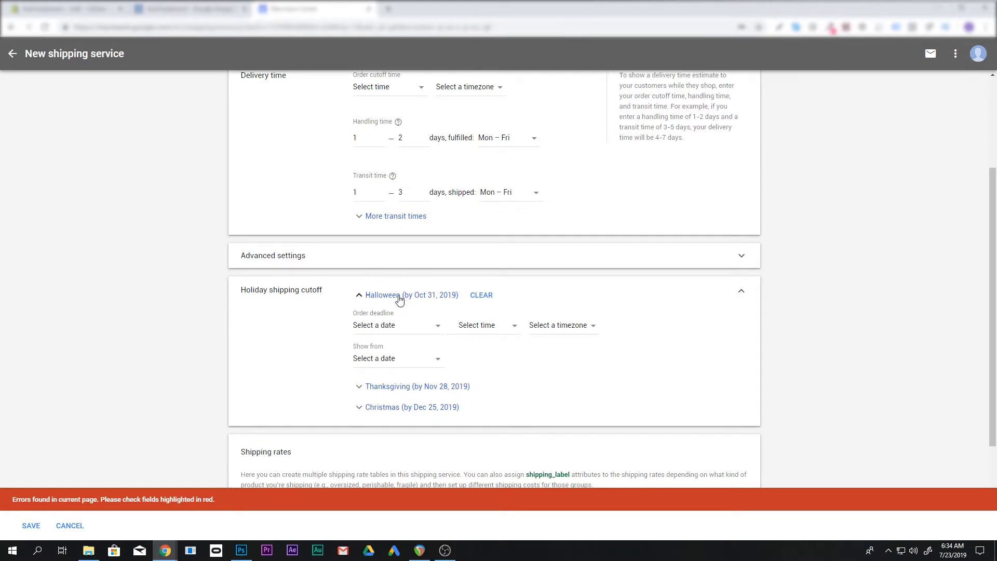
scroll(397, 317, "down", 3)
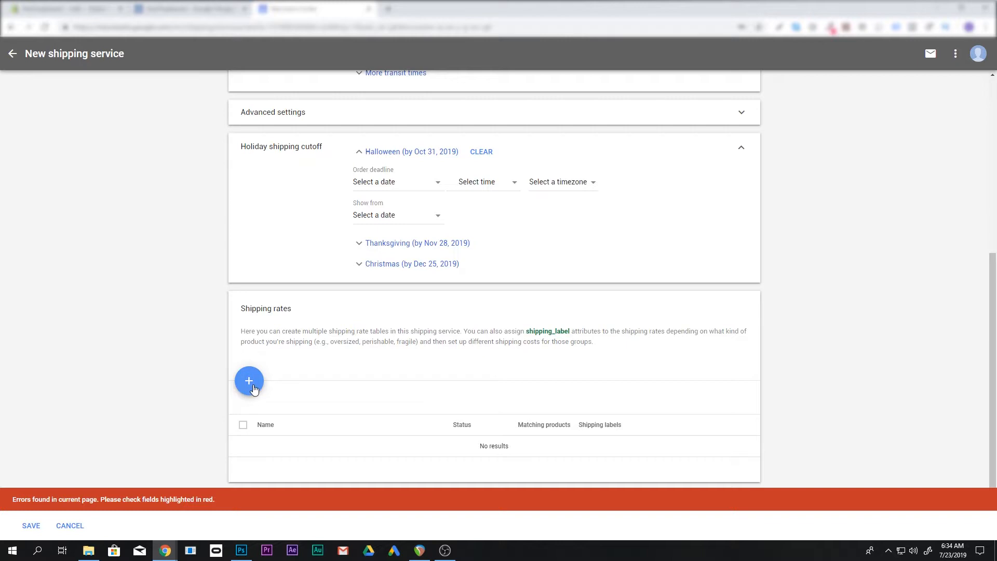
left_click(261, 385)
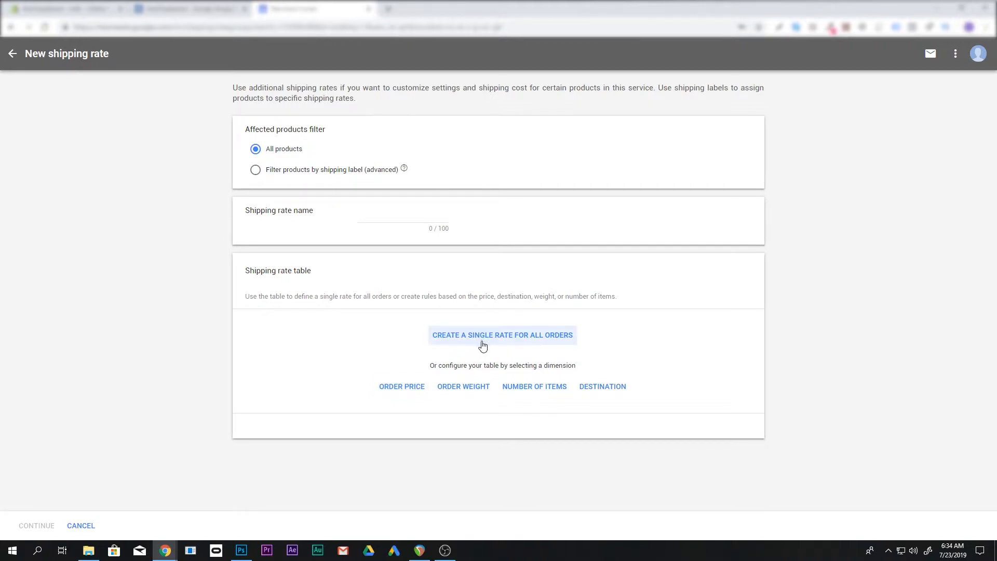
left_click(477, 342)
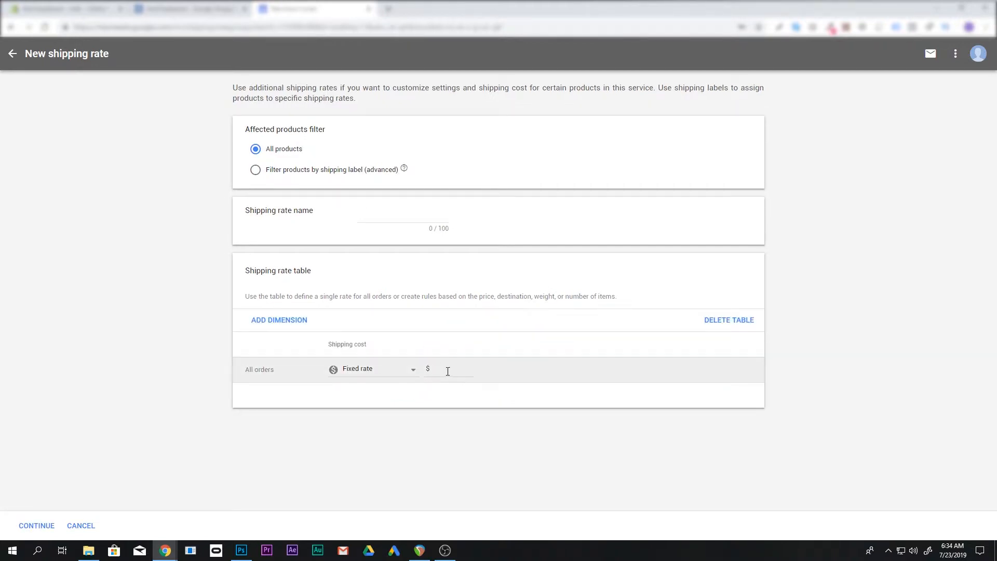
left_click(522, 352)
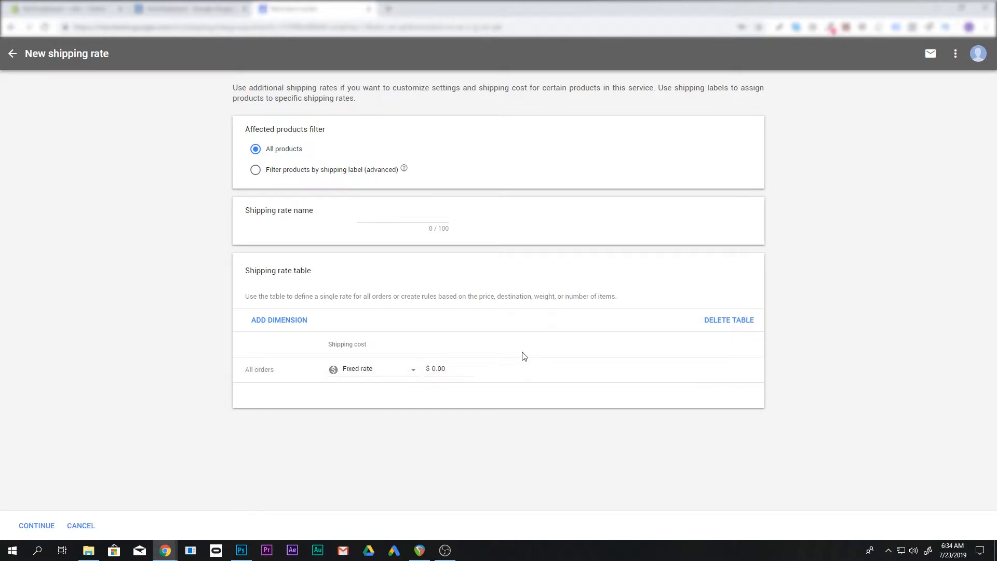
Confirm the new shipping rate and save the Free Shipping service.
left_click(36, 525)
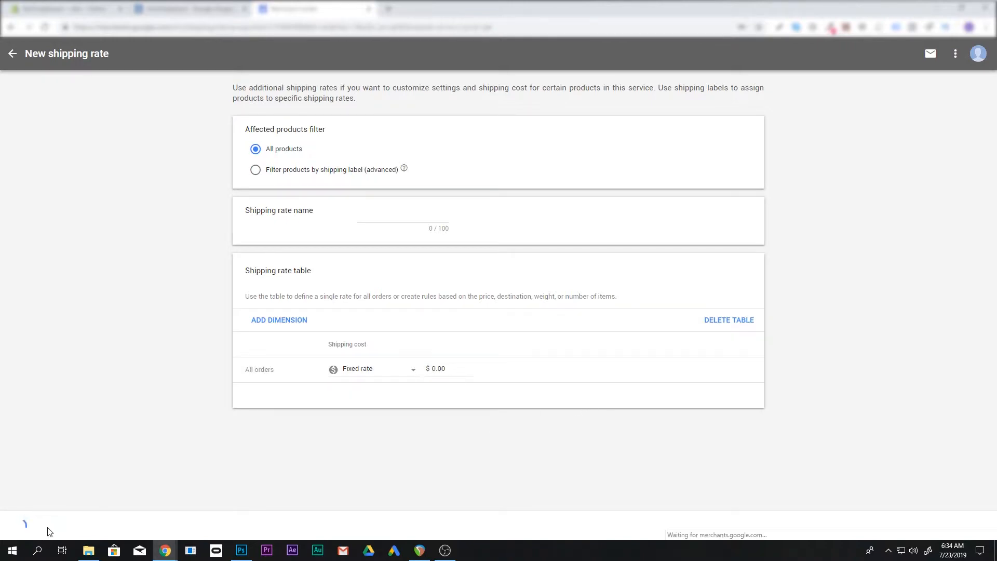
left_click(32, 526)
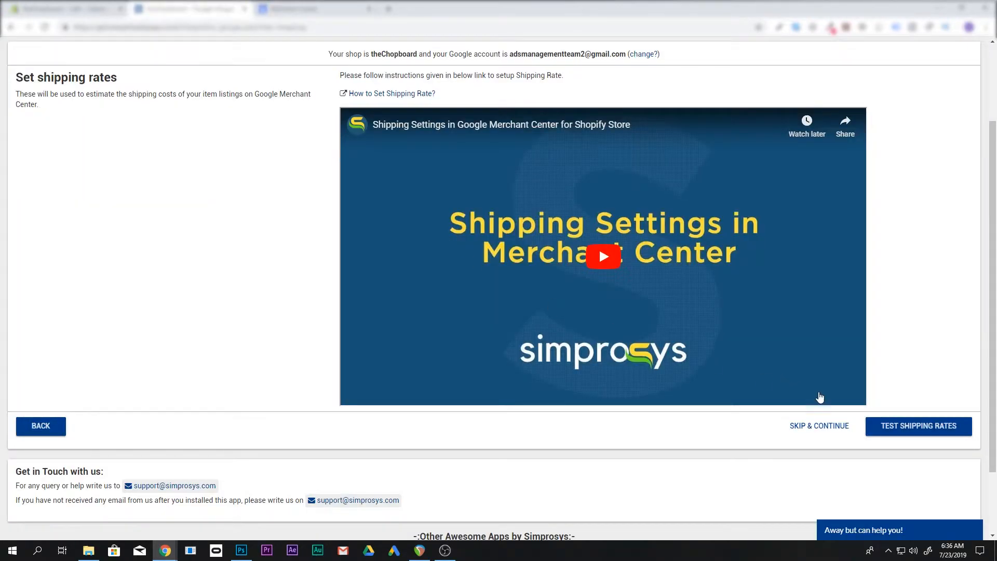
Switch to the Google Shopping Feed app, test the shipping rates and continue to the integration process.
left_click(909, 428)
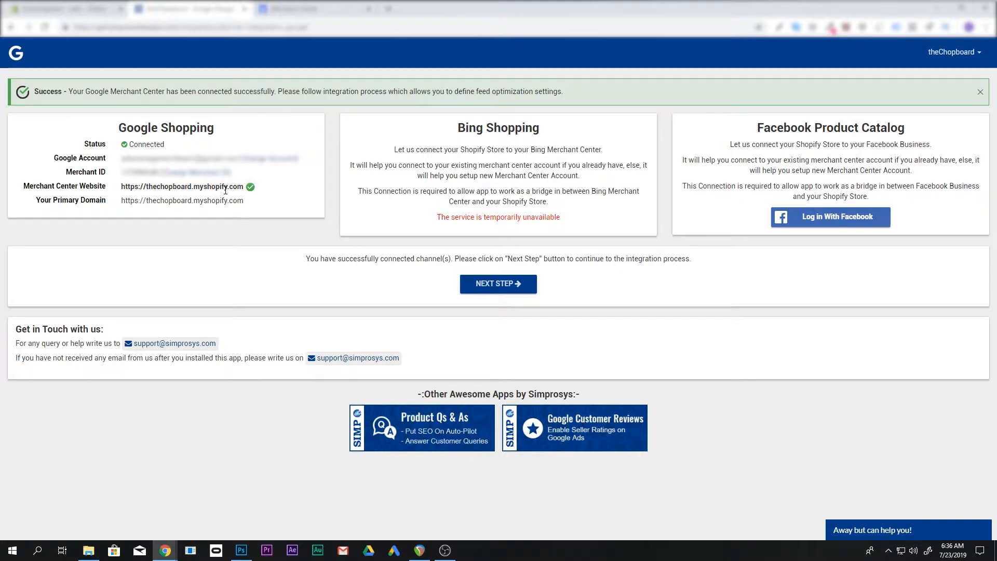
left_click(499, 283)
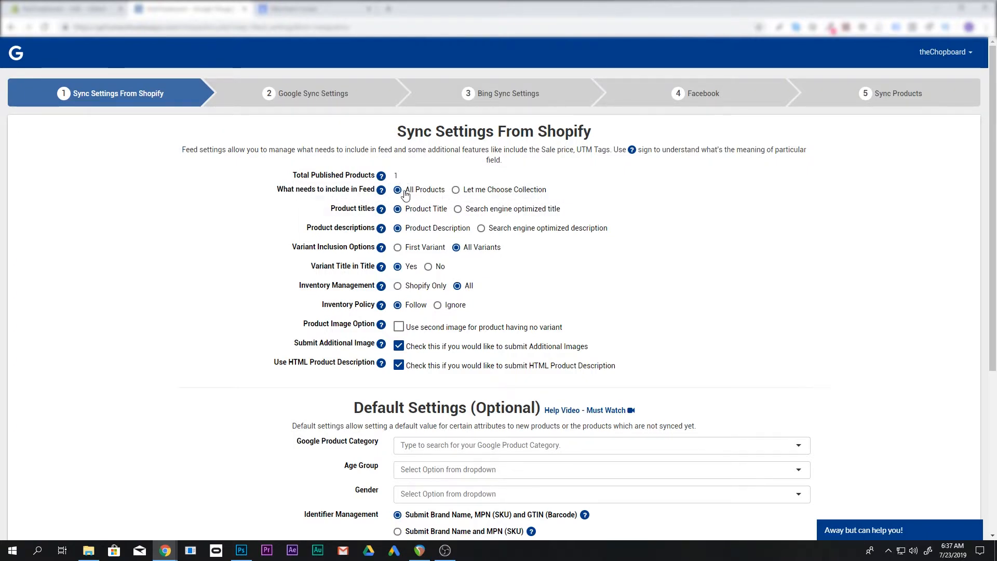
left_click(455, 191)
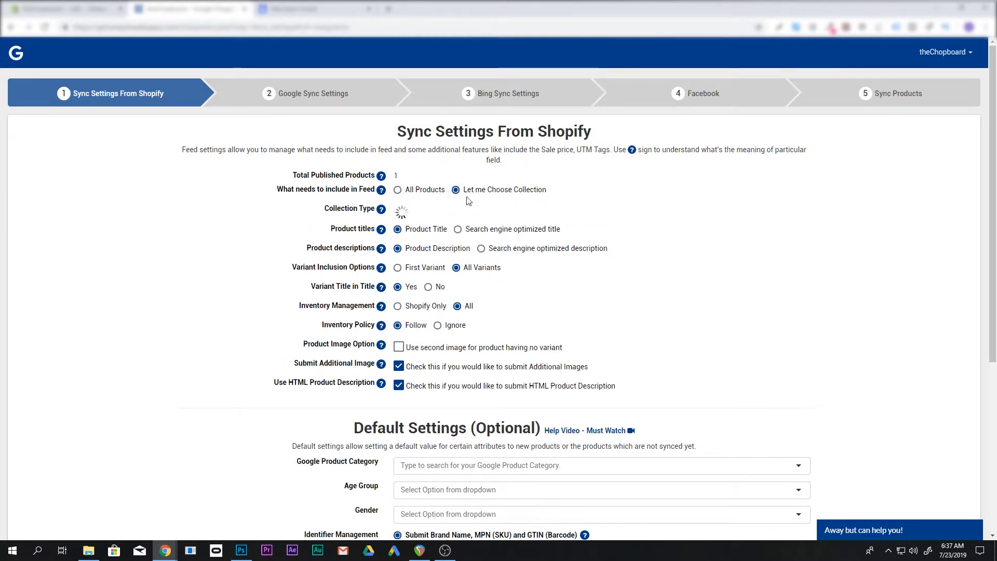
left_click(398, 209)
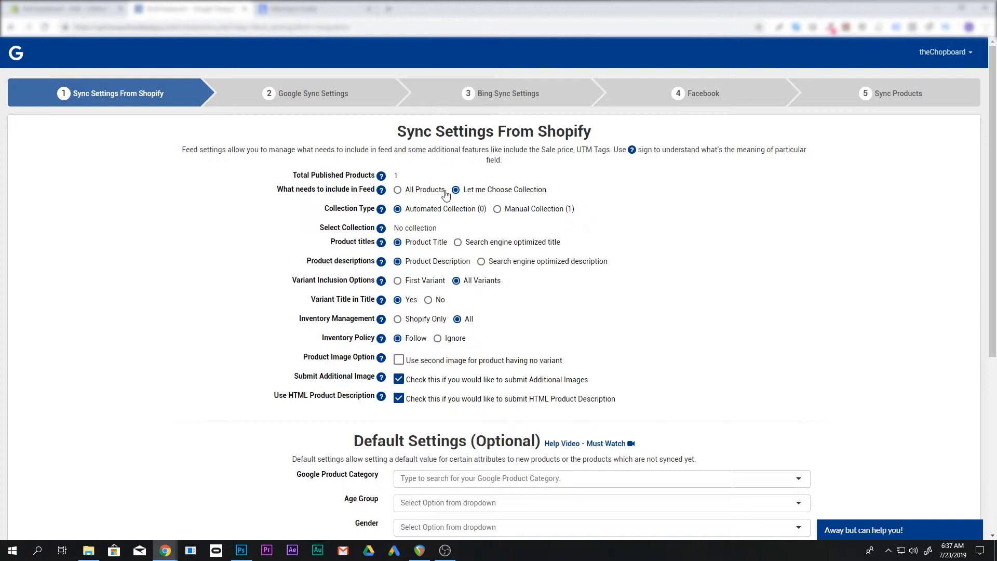
left_click(428, 195)
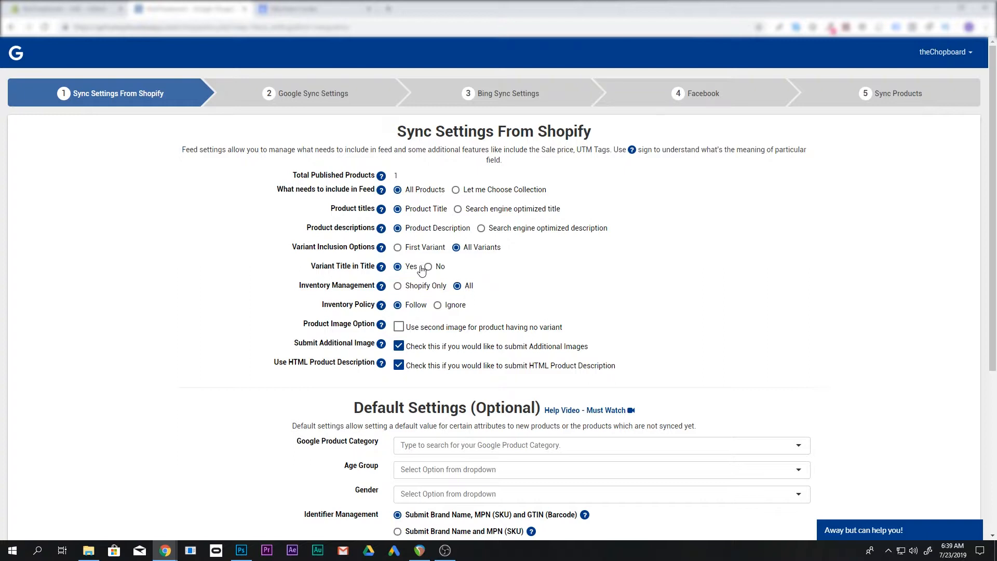
Set the default Google product category to Home & Garden > Kitchen & Dining > Kitchen Tools & Utensils > Cutting Boards.
mouse_move(384, 269)
mouse_move(497, 370)
scroll(472, 398, "down", 3)
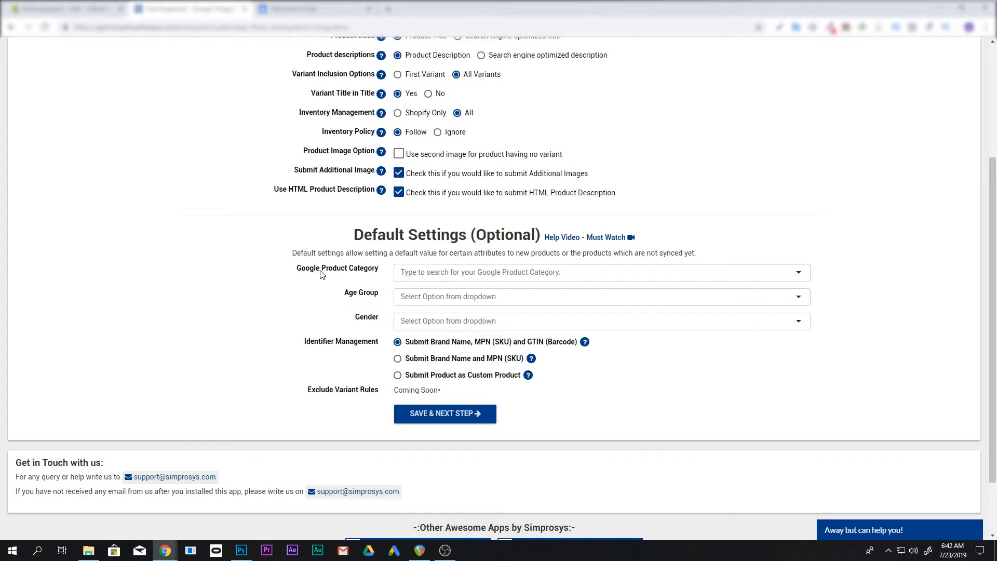
left_click(439, 273)
left_click(353, 276)
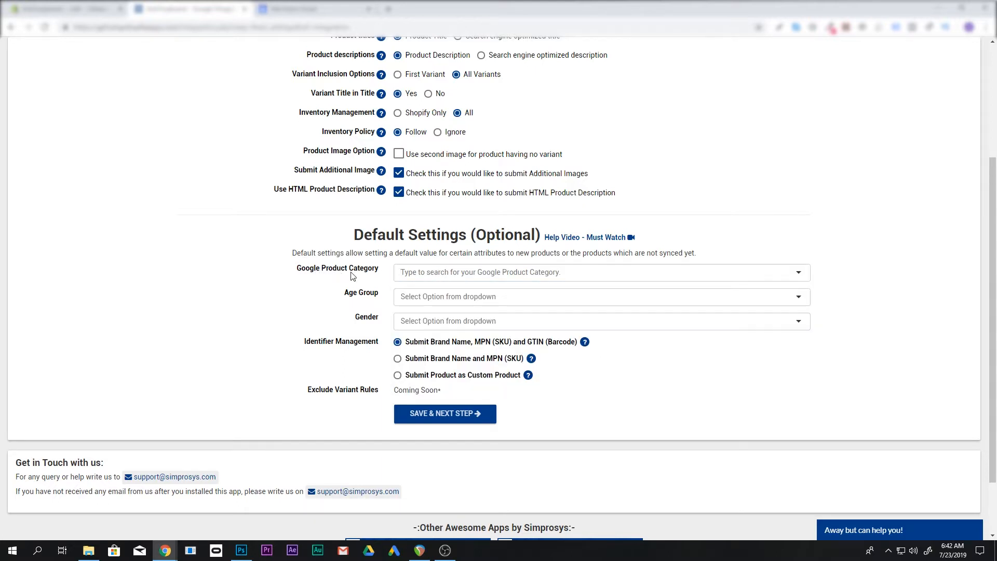
left_click(430, 272)
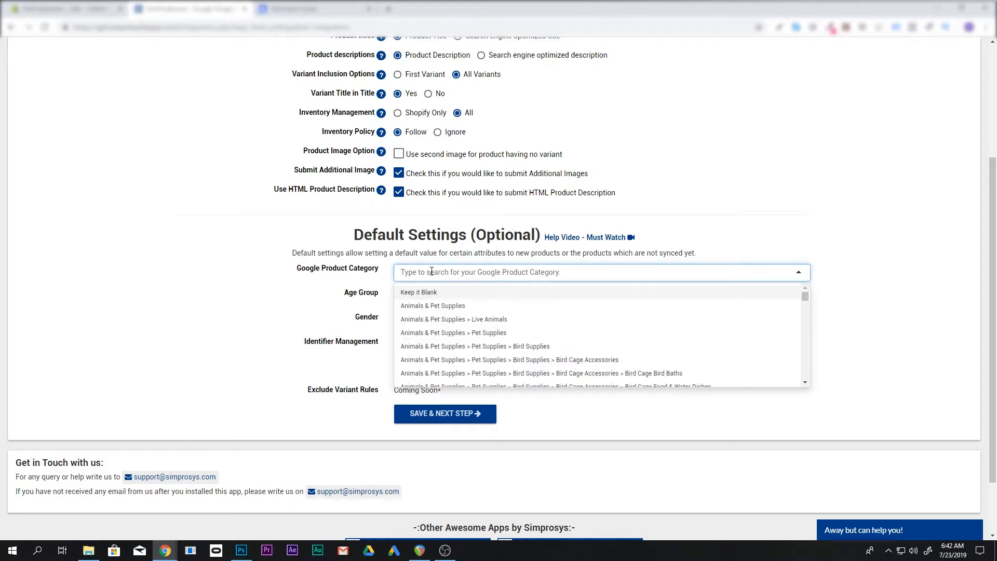
type("cutting")
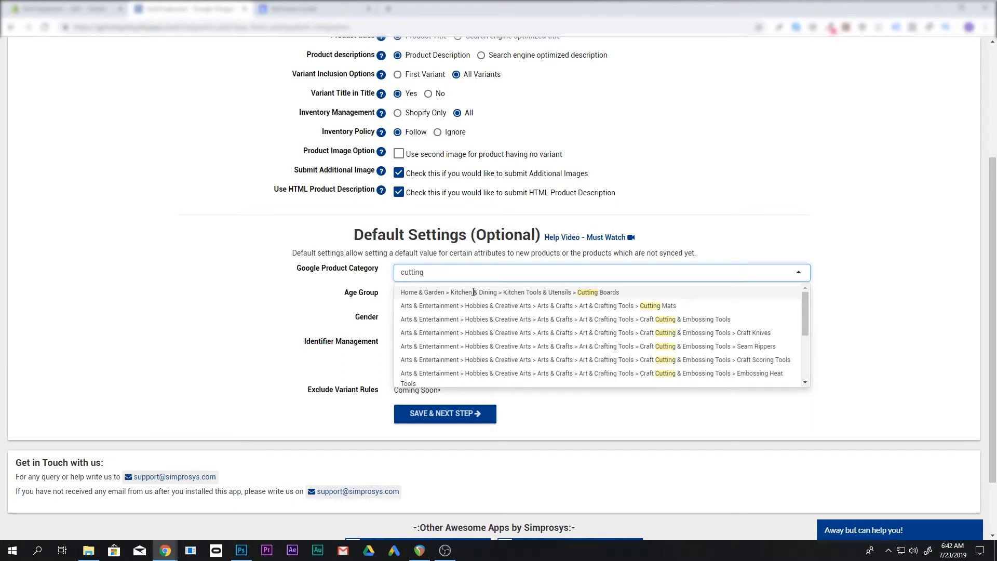
left_click(473, 293)
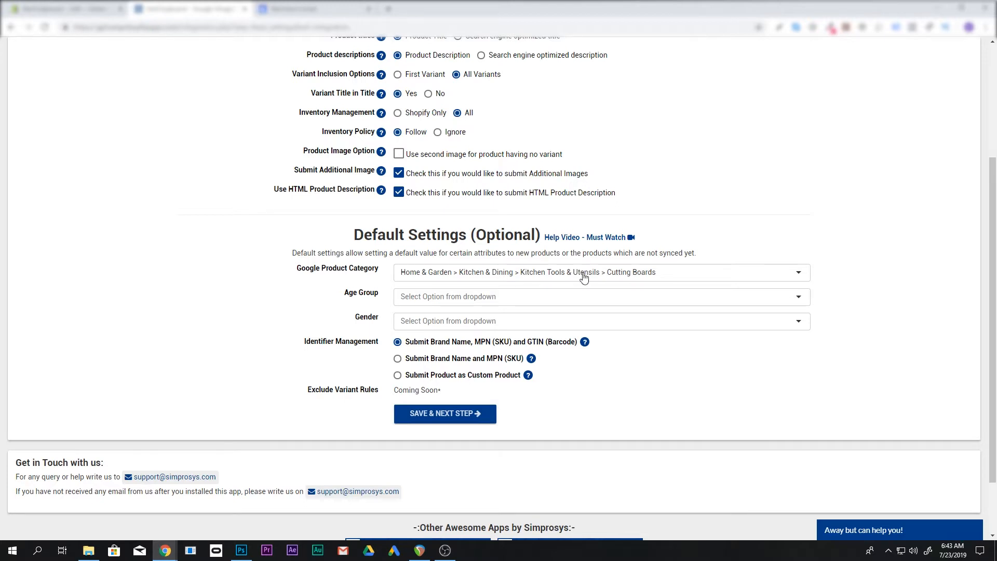
Check the age group options without choosing one, and save the Shopify sync settings.
left_click(478, 298)
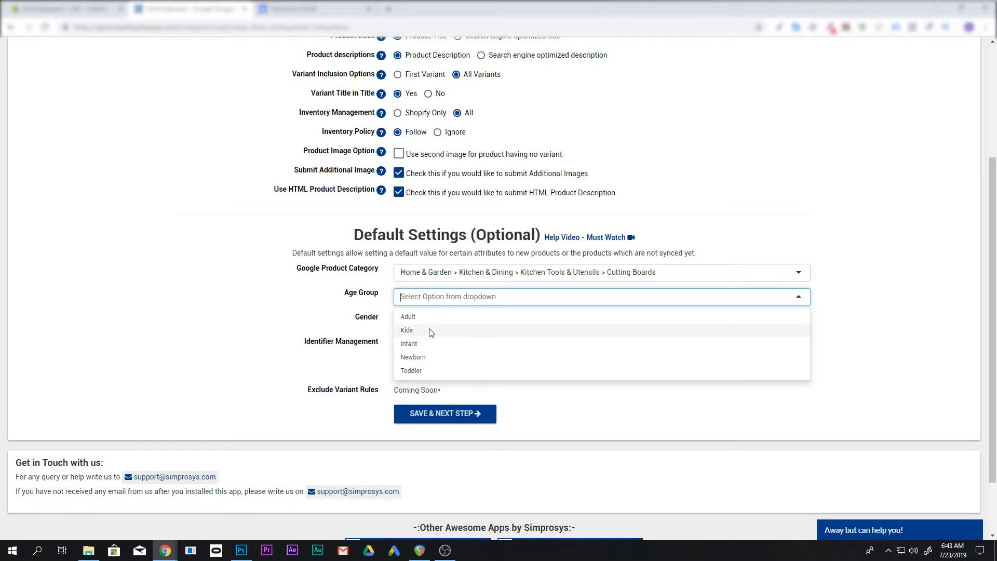
left_click(369, 319)
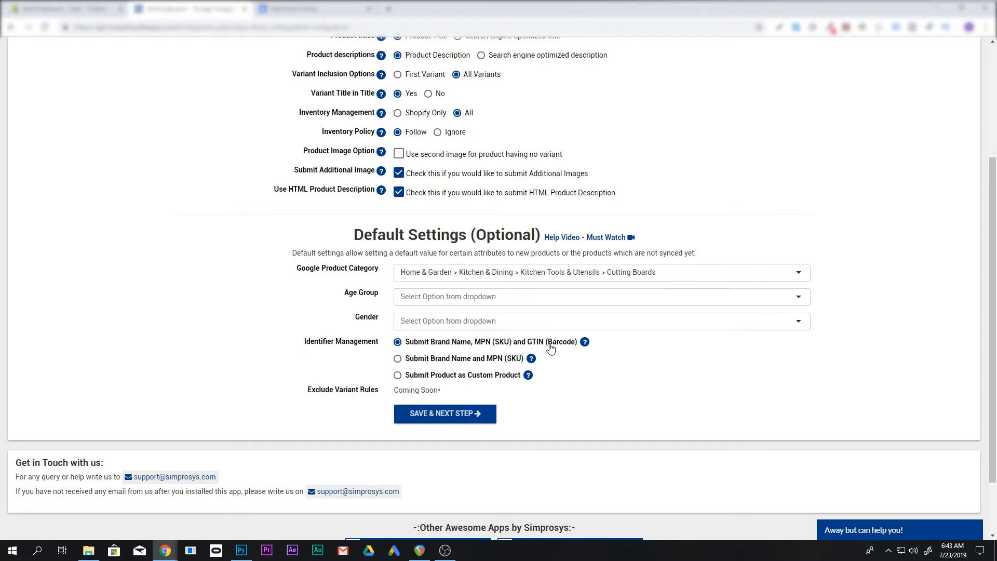
left_click(445, 413)
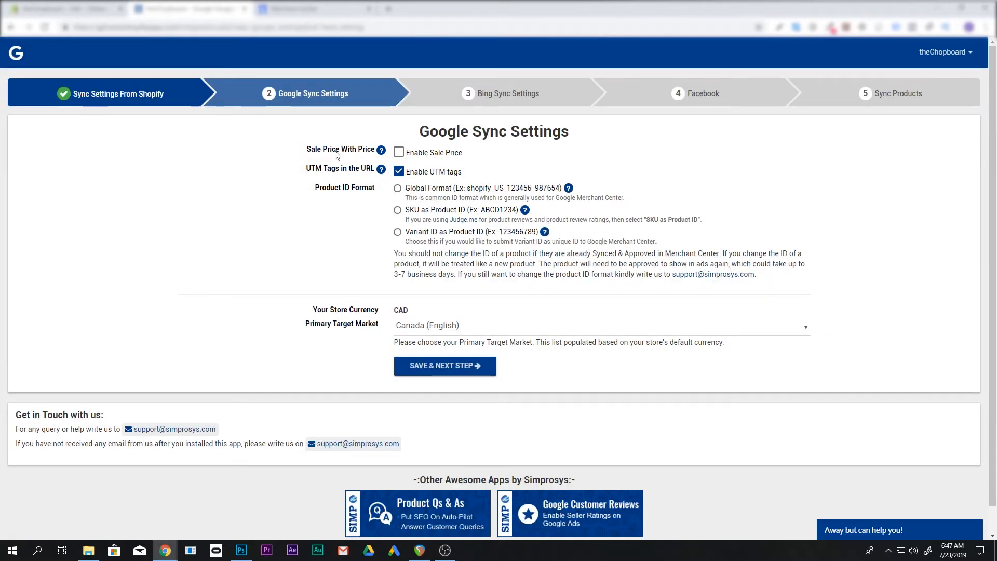
Enable the sale price, choose Global Format as the product ID format and save the Google sync settings.
mouse_move(382, 155)
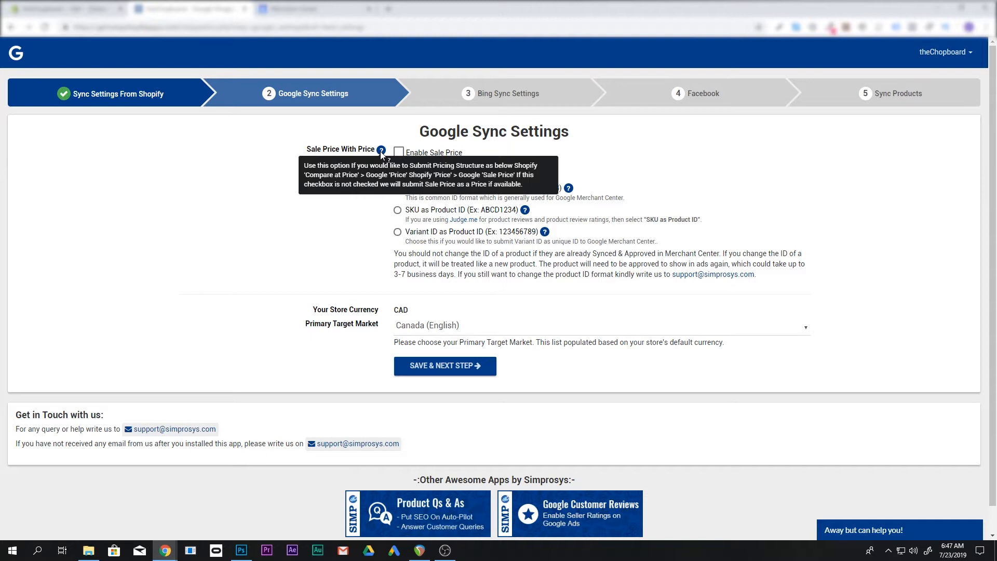
left_click(398, 151)
mouse_move(373, 177)
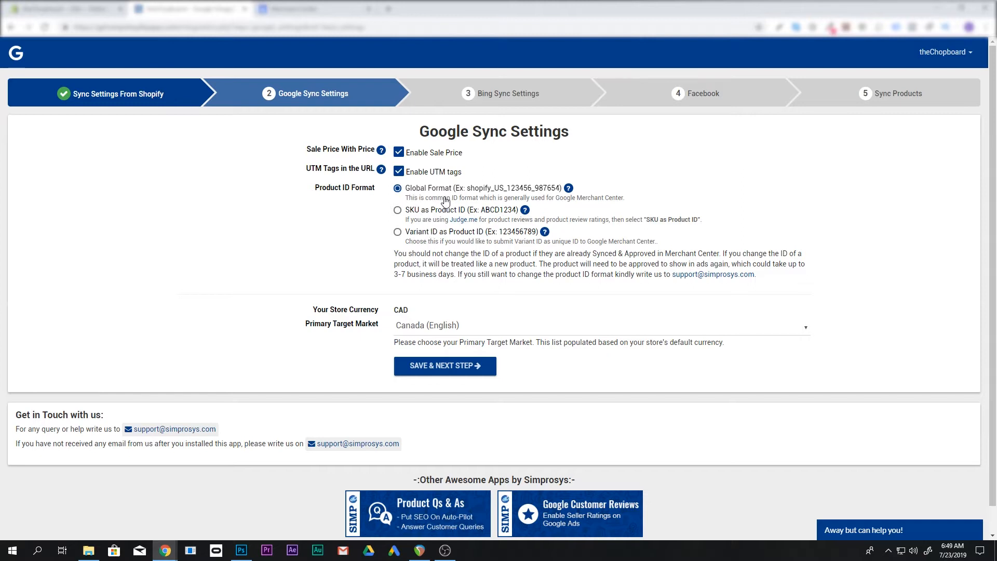
left_click(467, 369)
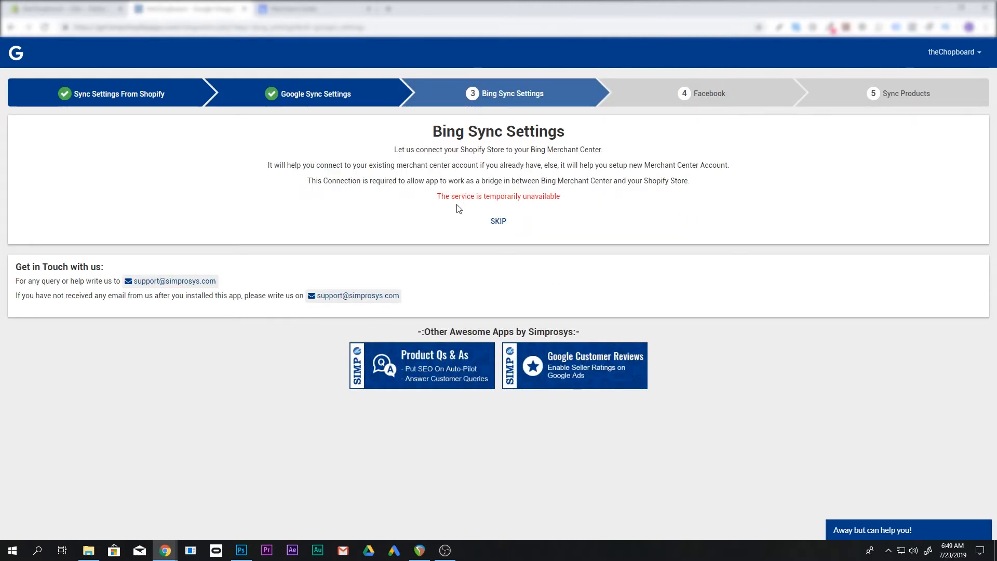
Skip the Bing and Facebook connections and start syncing the store's products.
left_click(501, 225)
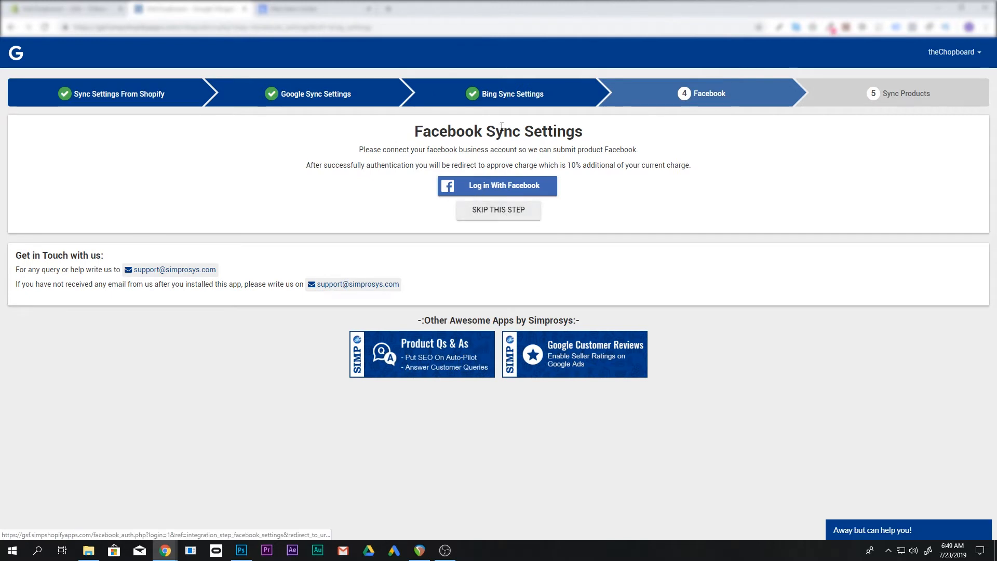
left_click(497, 215)
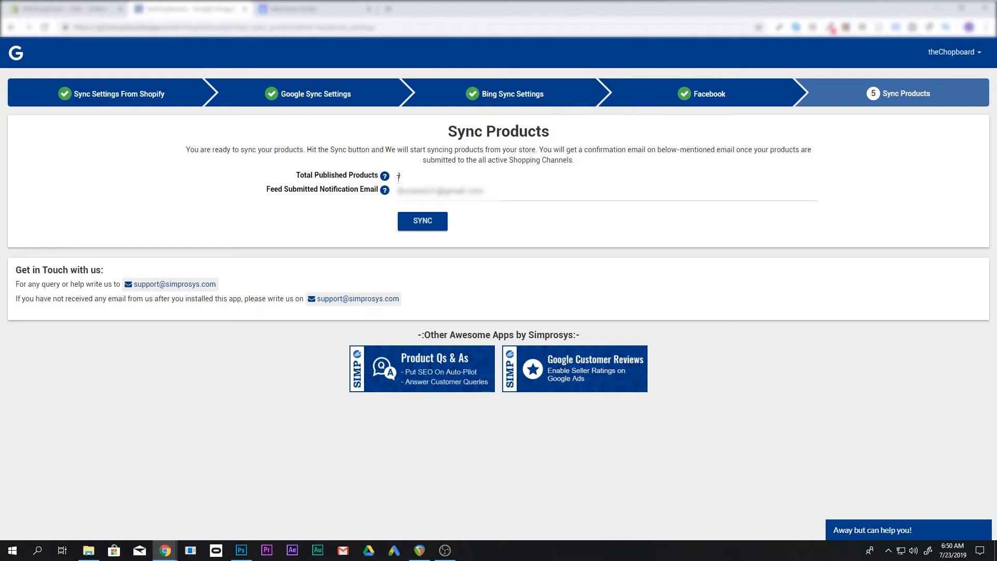
left_click(425, 224)
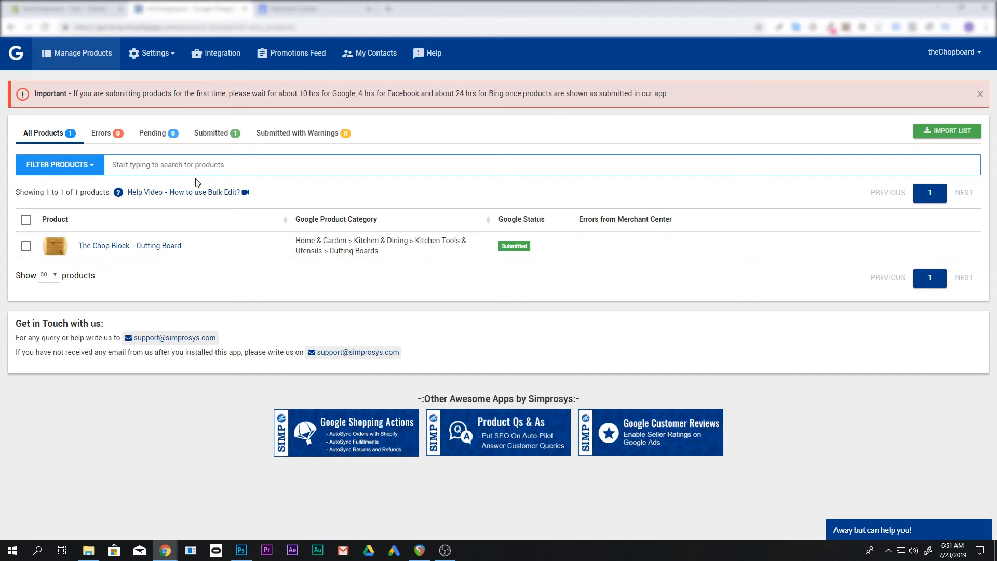
Examine the Products section in Google Merchant Center for the submitted product, and return to the feed app's product overview.
left_click(293, 9)
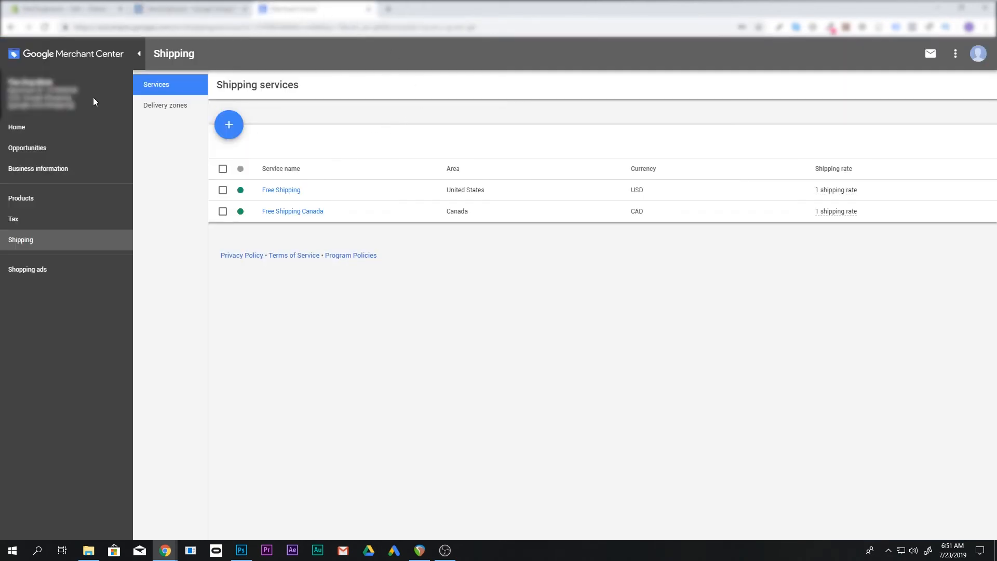
left_click(36, 128)
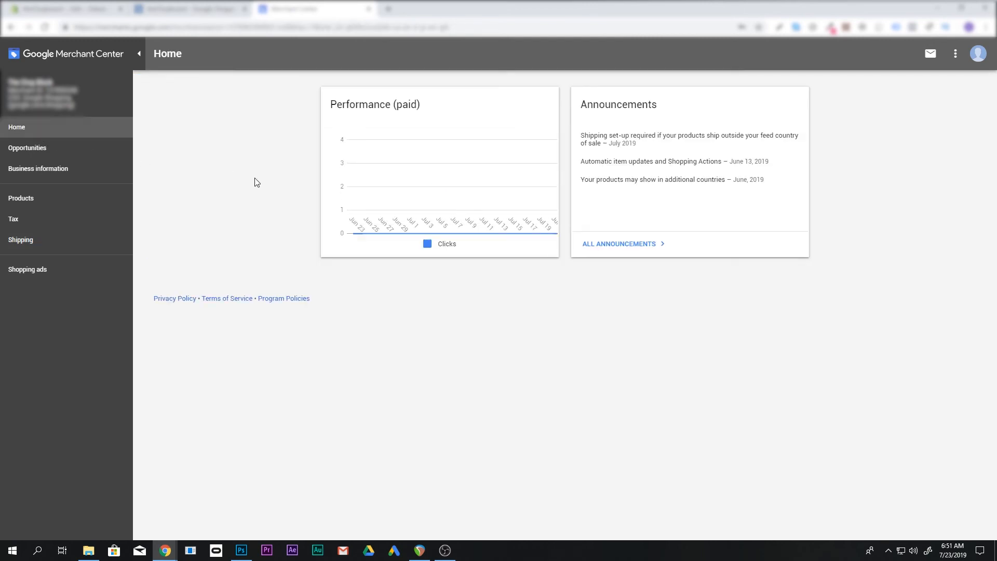
left_click(26, 200)
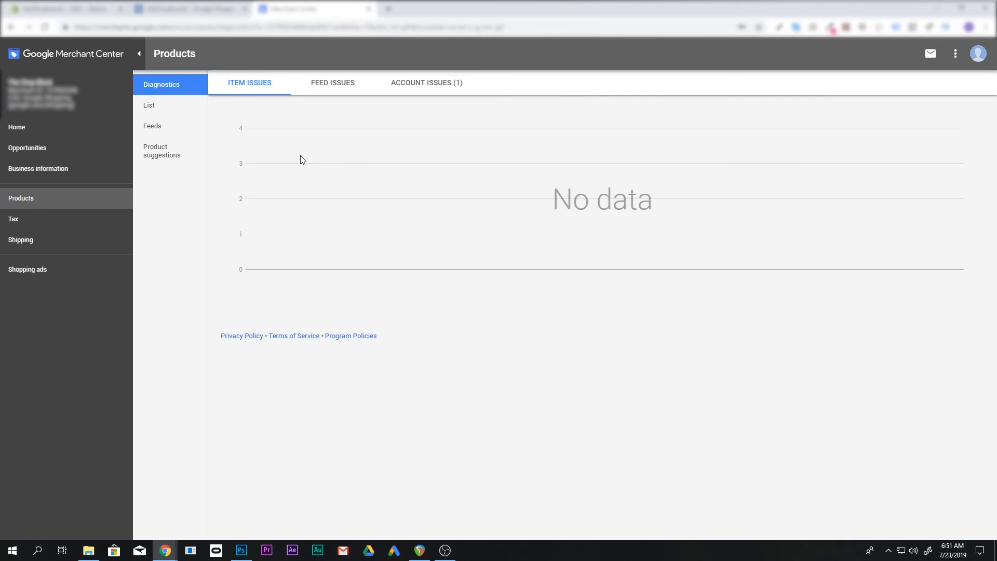
left_click(152, 105)
left_click(155, 126)
left_click(158, 154)
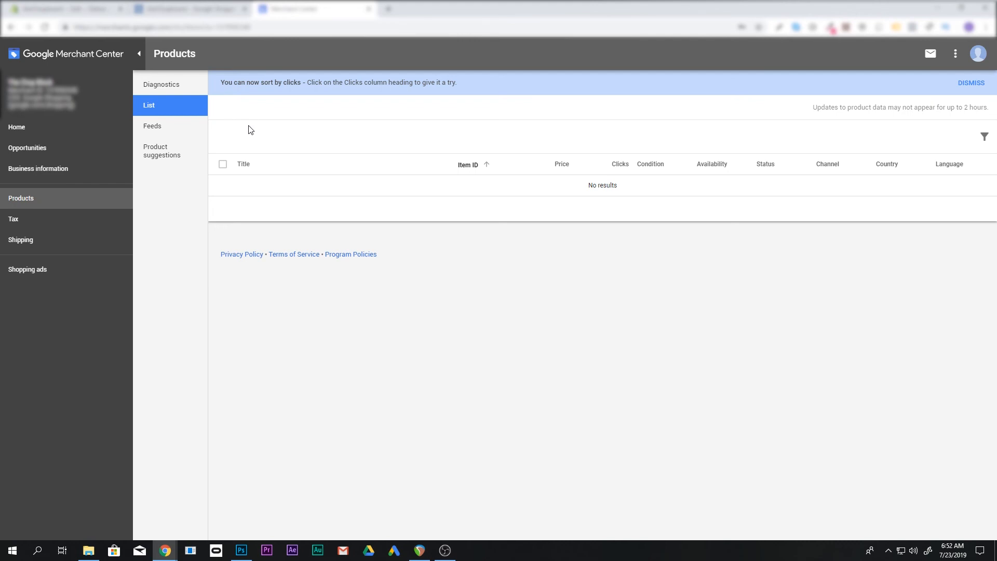
left_click(204, 7)
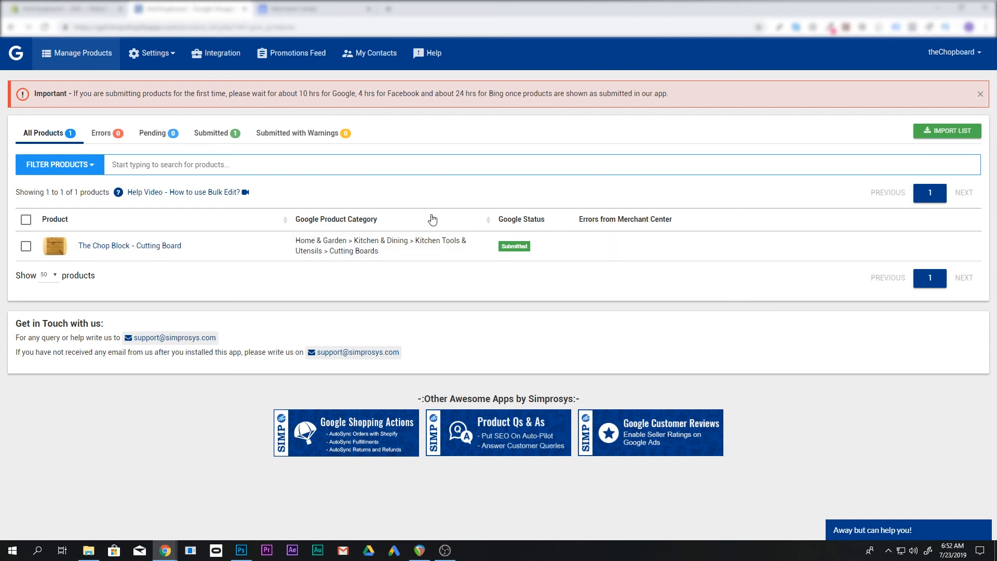
mouse_move(310, 126)
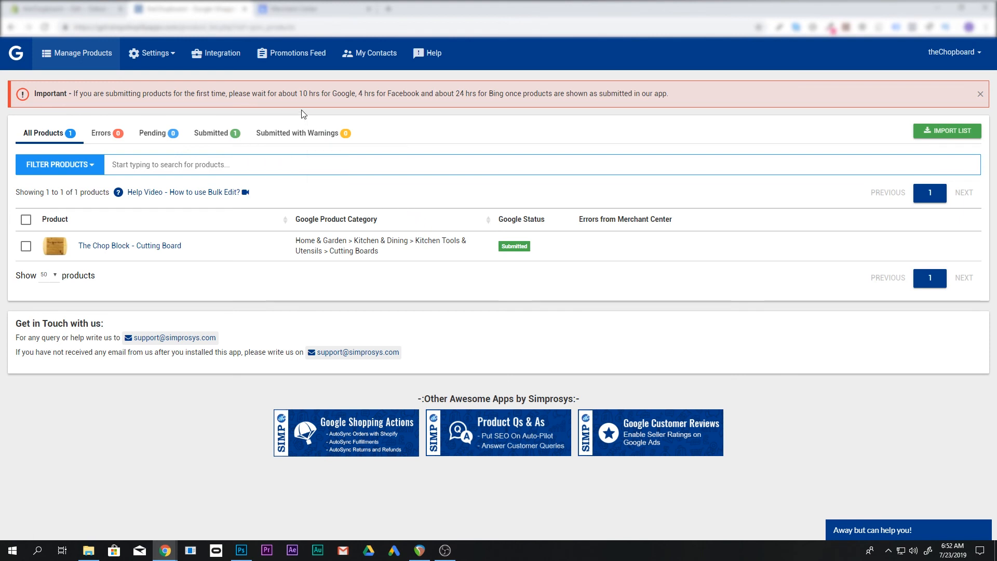